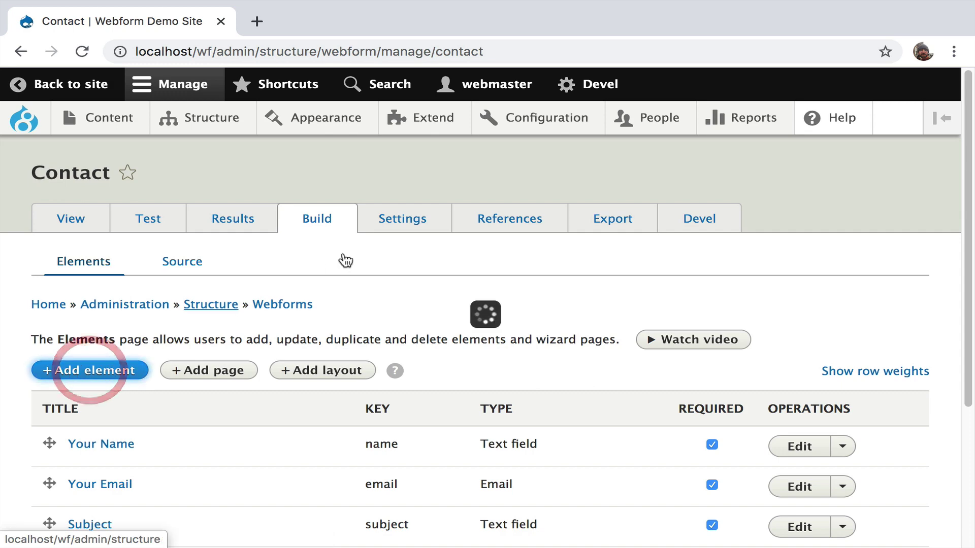
# Find the Variant element type and add it to the Contact webform with the title "Variant".
pyautogui.write('var')
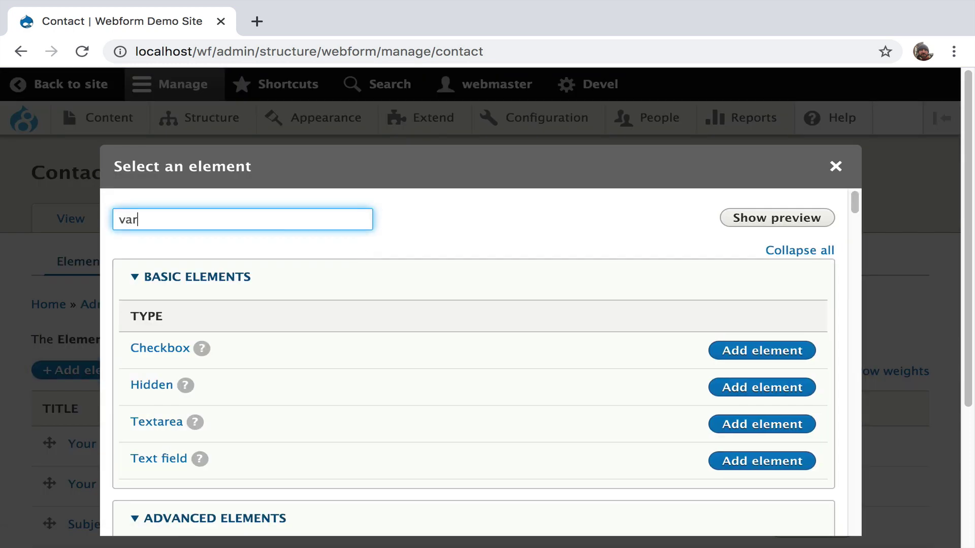
pyautogui.click(199, 360)
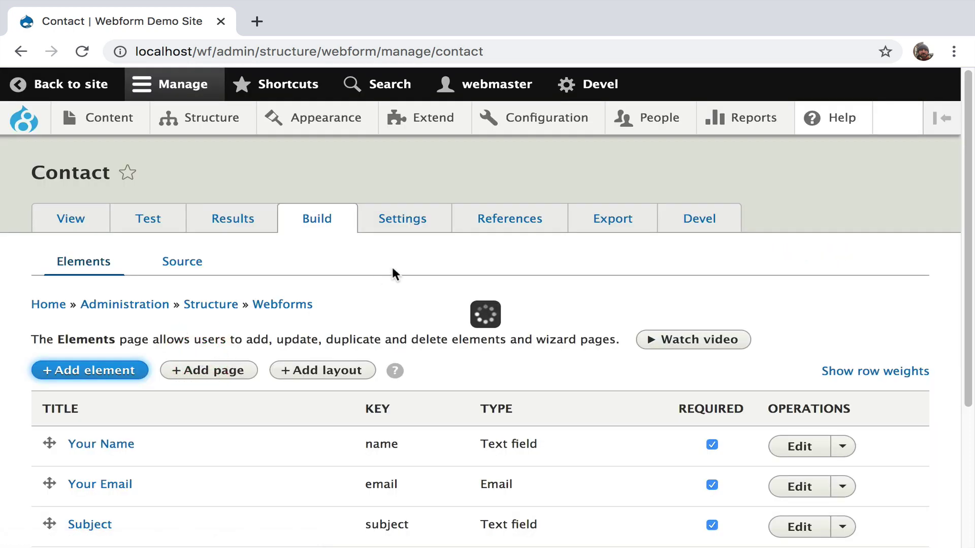
pyautogui.write('Variant')
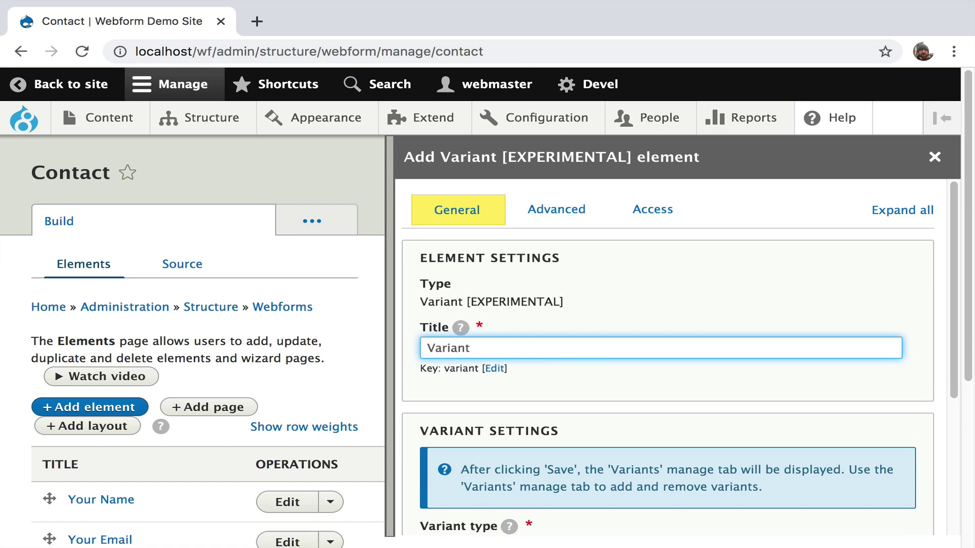
# Set the element's variant type to Override and display it on both form and viewed submission.
pyautogui.scroll(-5, 457, 330)
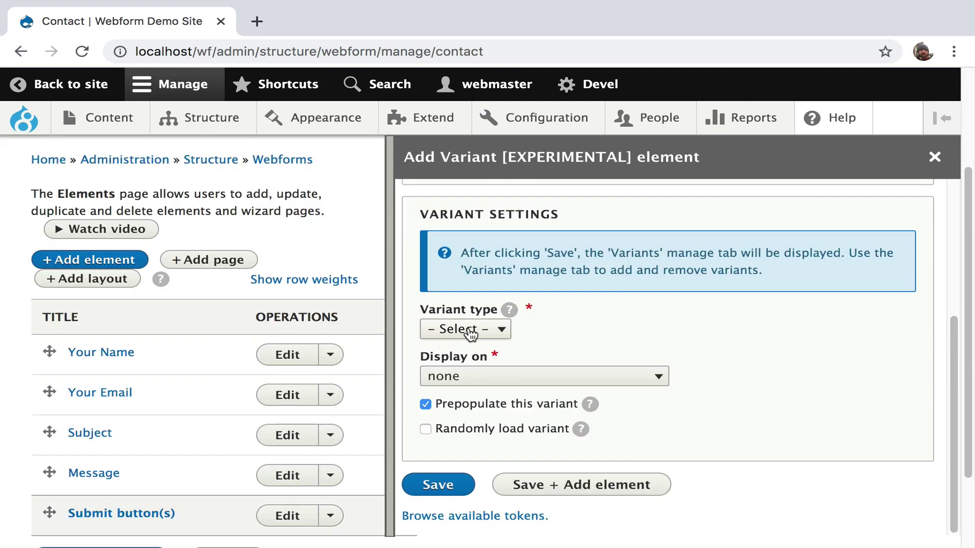
pyautogui.click(464, 333)
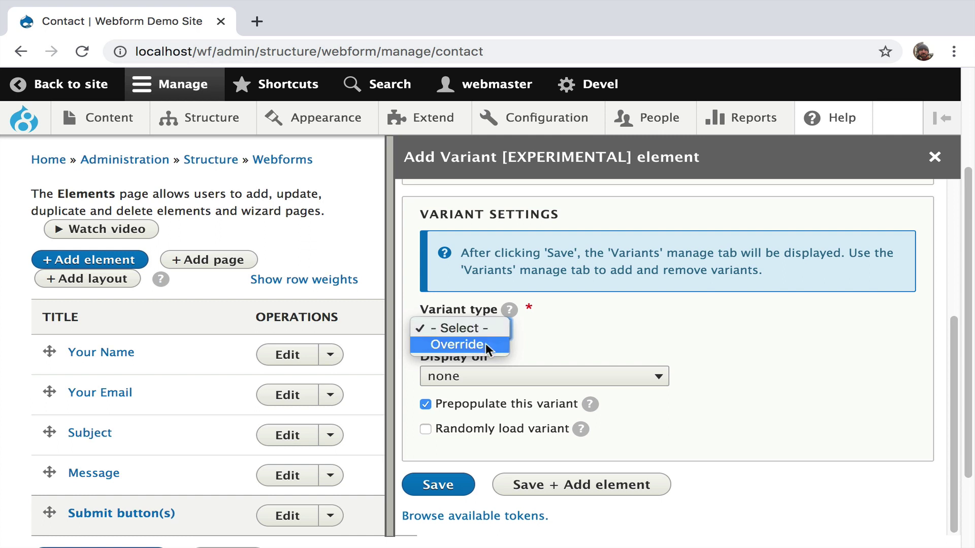
pyautogui.click(486, 343)
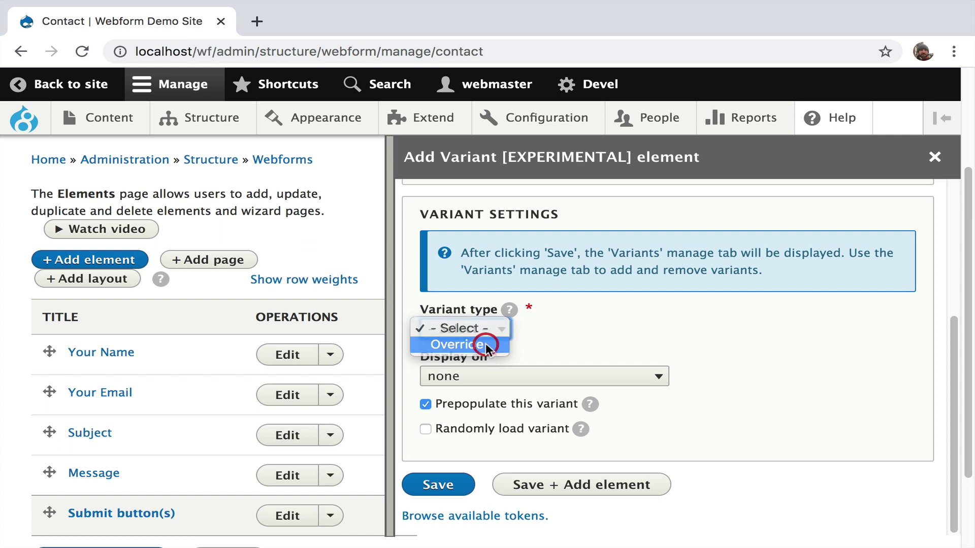
pyautogui.click(493, 380)
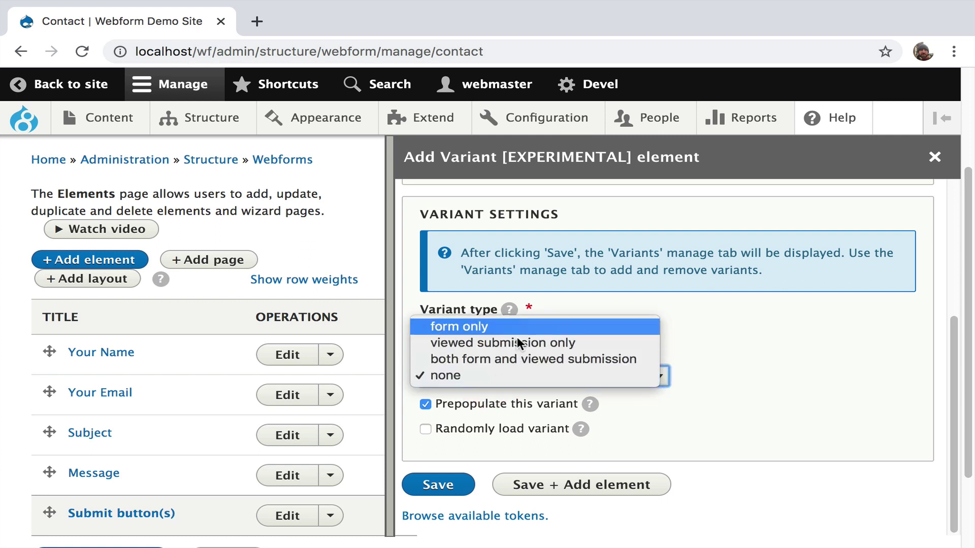
pyautogui.click(516, 360)
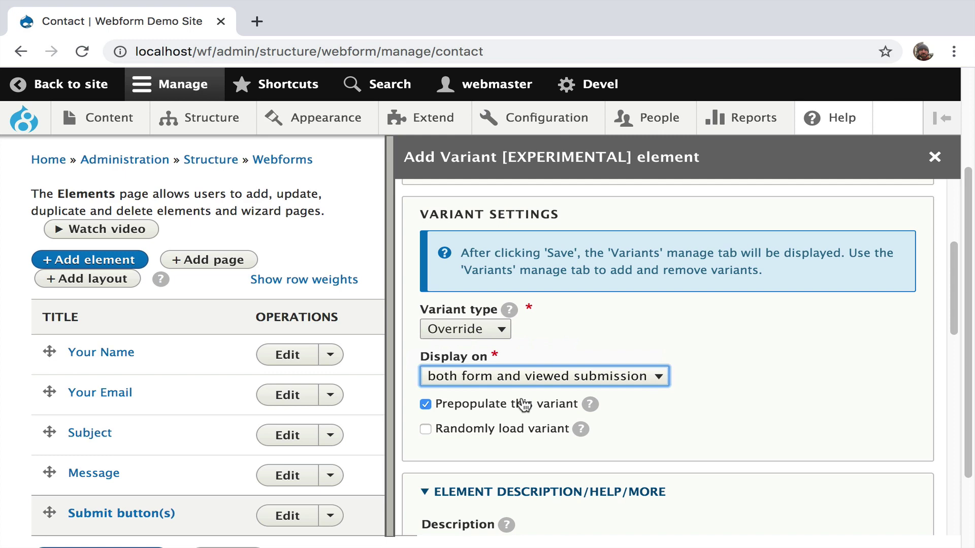
# Look through the remaining general settings of the Variant element and save it with their defaults.
pyautogui.scroll(-3, 523, 405)
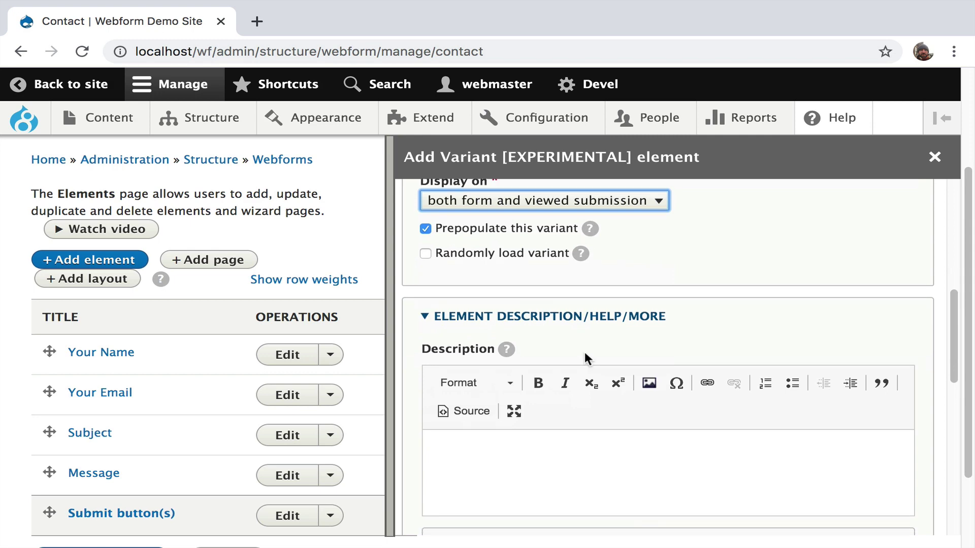
pyautogui.scroll(-2, 584, 355)
pyautogui.scroll(3, 604, 328)
pyautogui.scroll(-5, 650, 345)
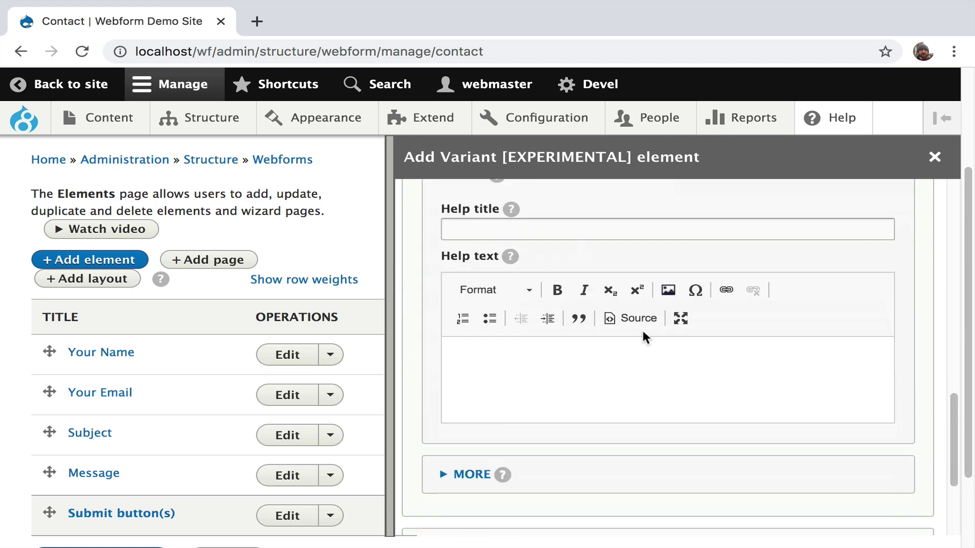
pyautogui.scroll(6, 642, 332)
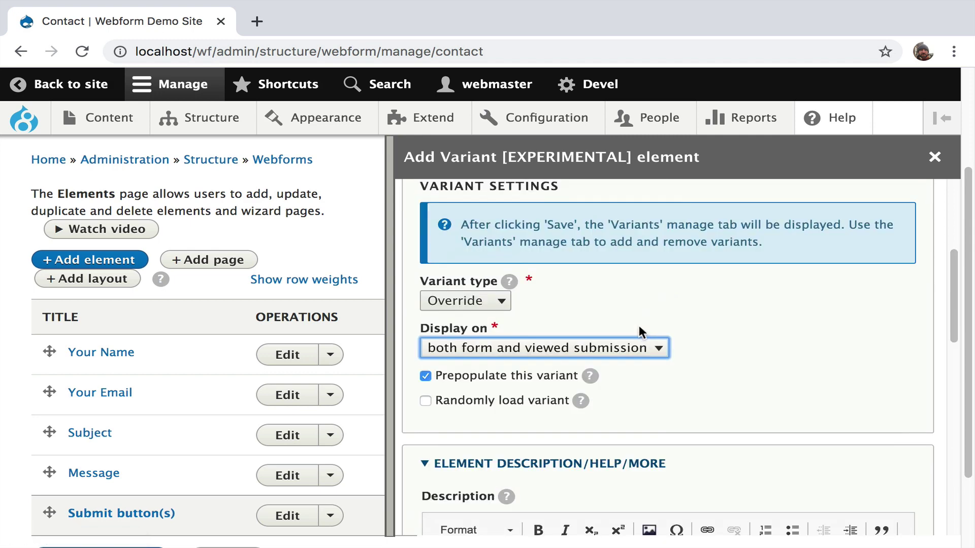
pyautogui.scroll(-10, 639, 329)
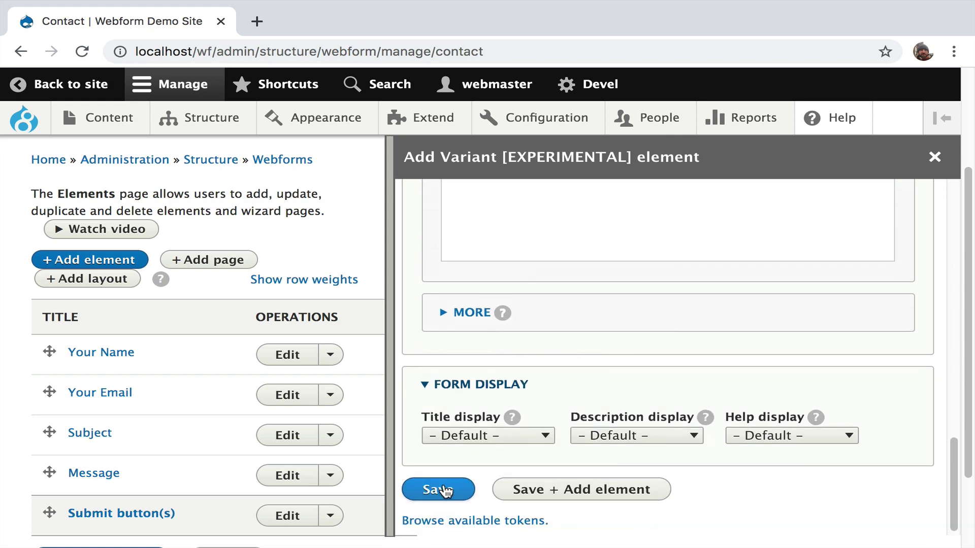
pyautogui.click(440, 490)
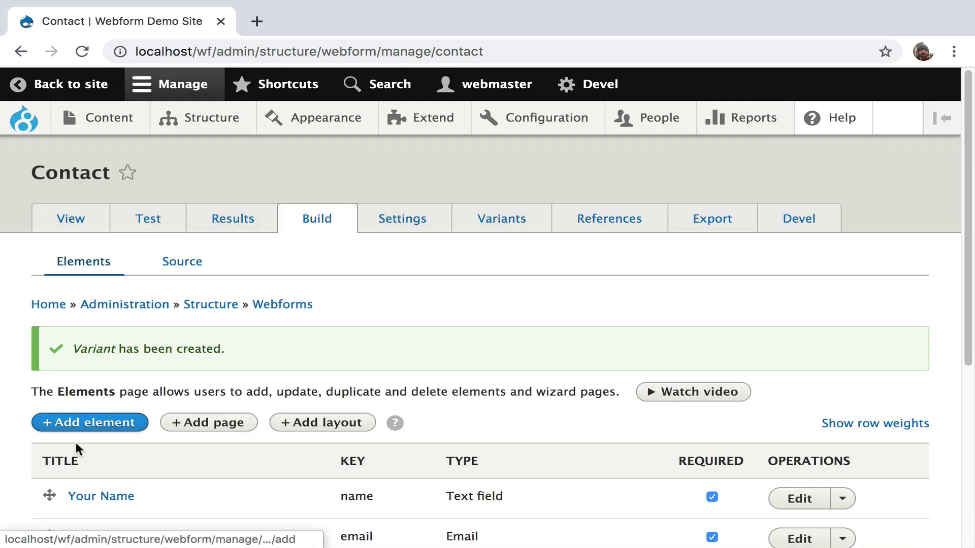
# Move the Variant element above Your Name at the start of the element list and save the elements.
pyautogui.scroll(-5, 74, 434)
pyautogui.moveTo(49, 371); pyautogui.dragTo(26, 212)
pyautogui.click(83, 504)
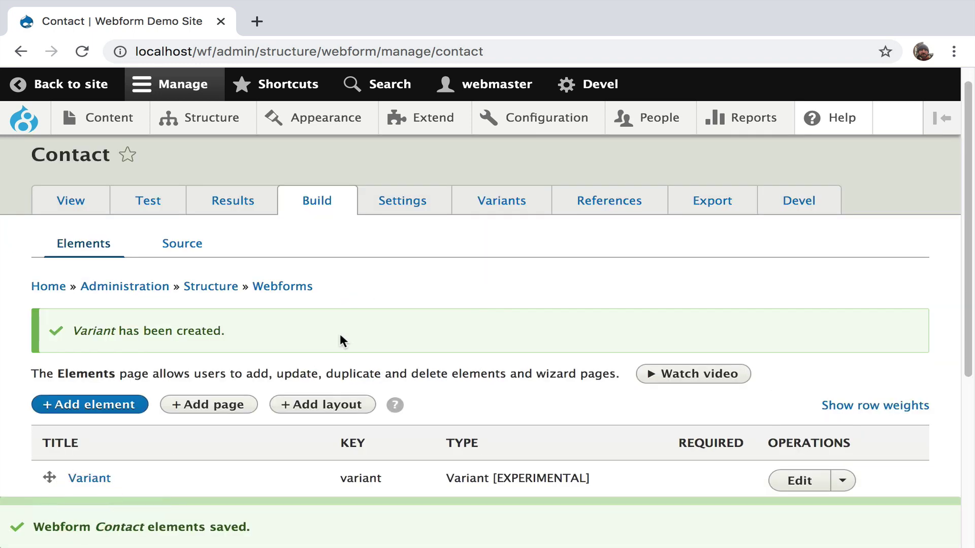
# Begin a new Override variant for the Contact webform and title it "A".
pyautogui.click(501, 203)
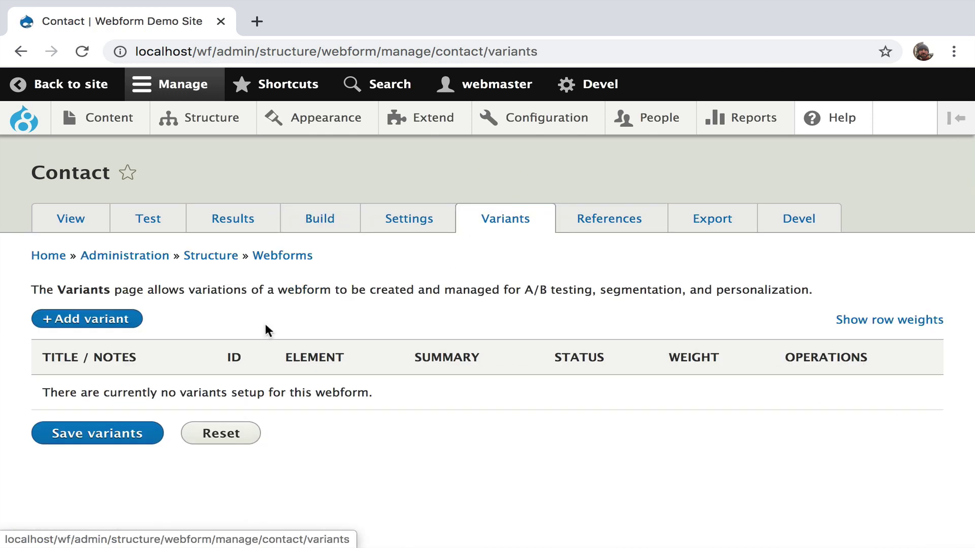
pyautogui.click(98, 321)
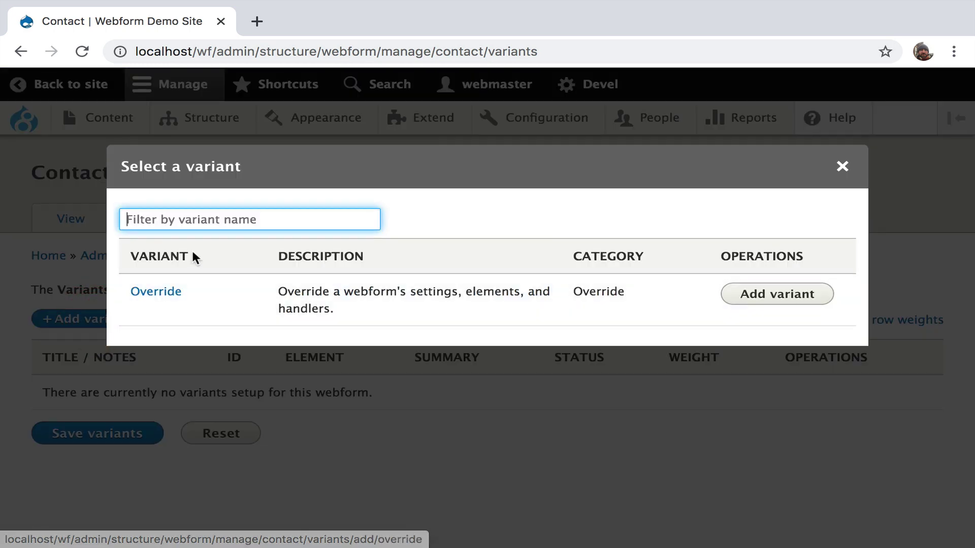
pyautogui.click(167, 294)
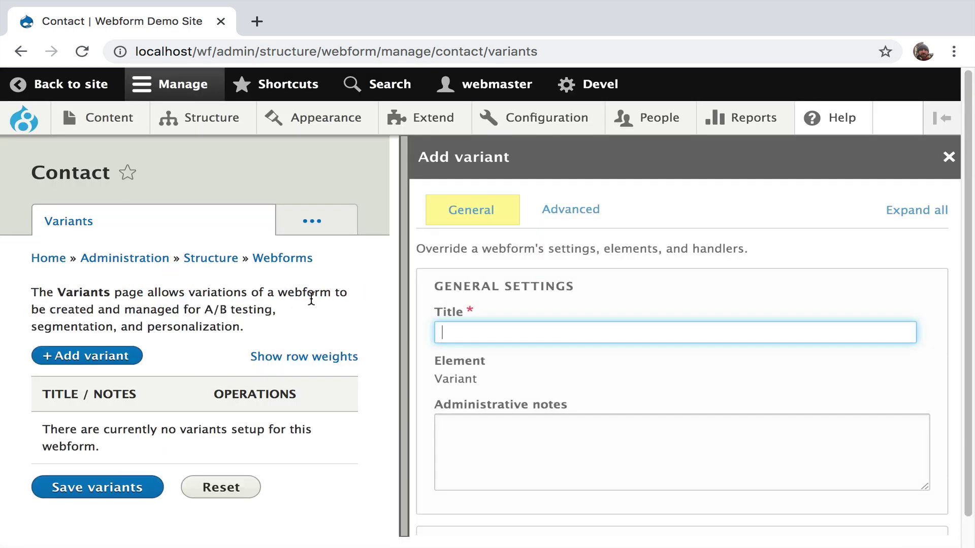
pyautogui.write('A')
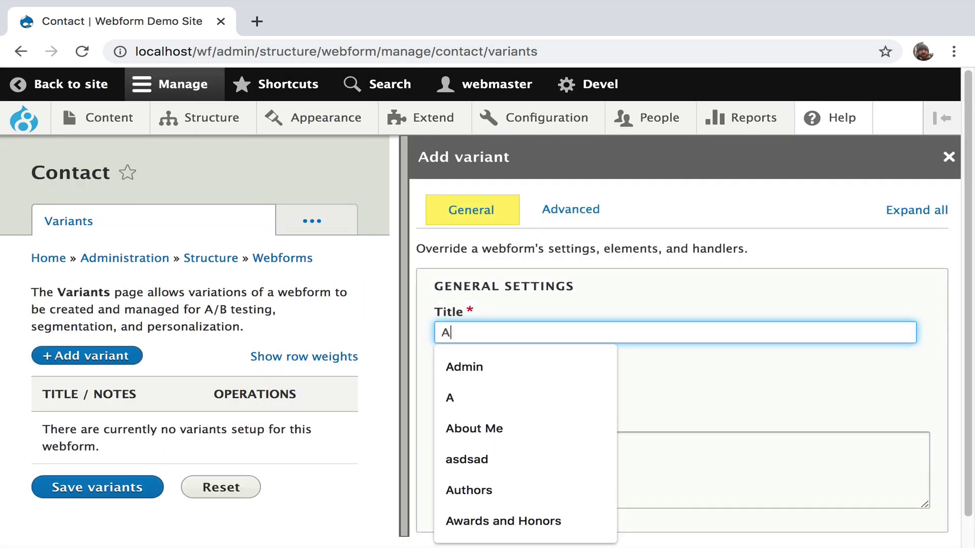
pyautogui.scroll(-3, 604, 299)
pyautogui.click(671, 272)
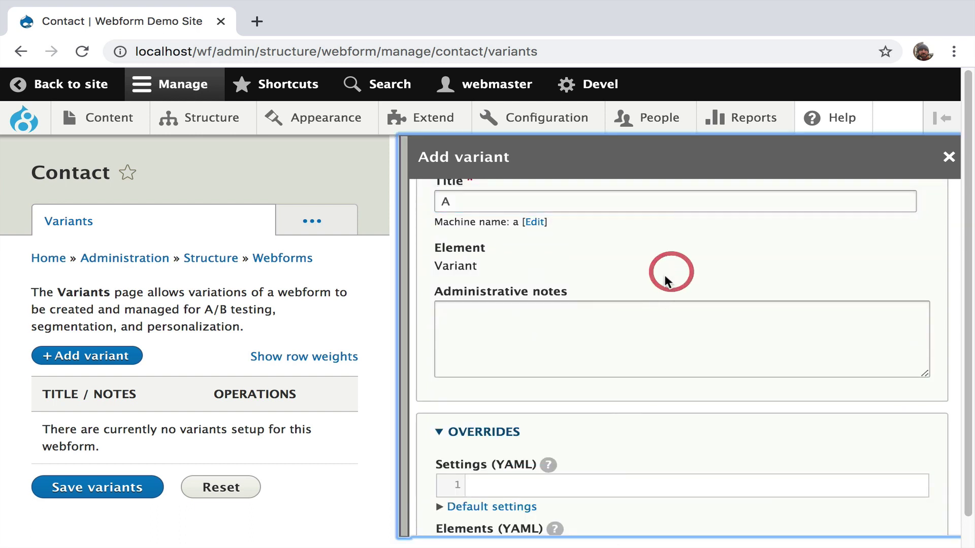
pyautogui.scroll(-3, 625, 325)
pyautogui.click(511, 381)
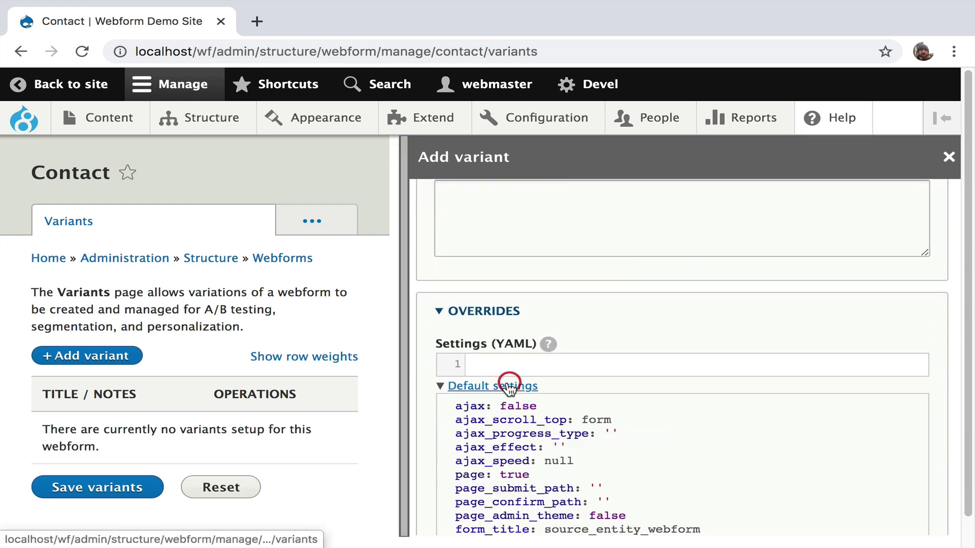
pyautogui.moveTo(455, 405); pyautogui.dragTo(526, 518)
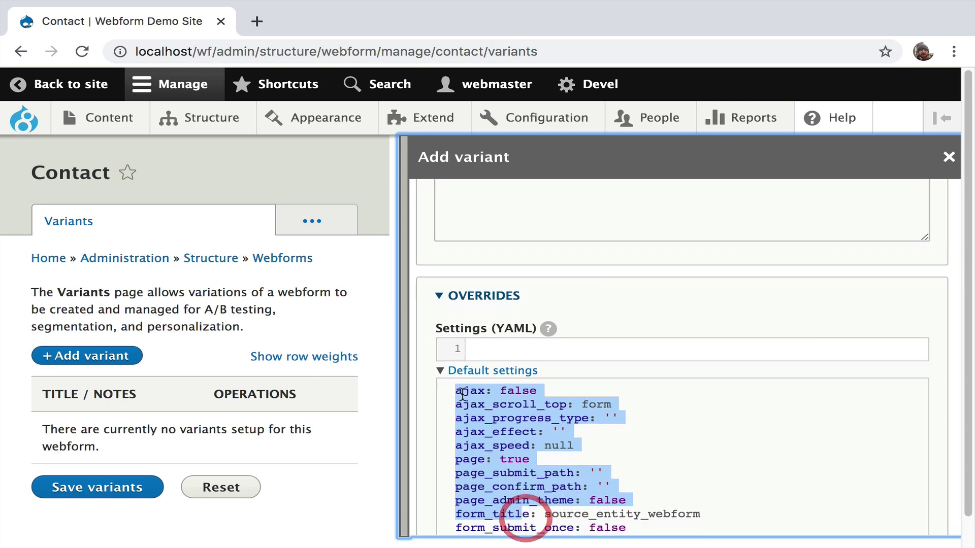
pyautogui.click(464, 371)
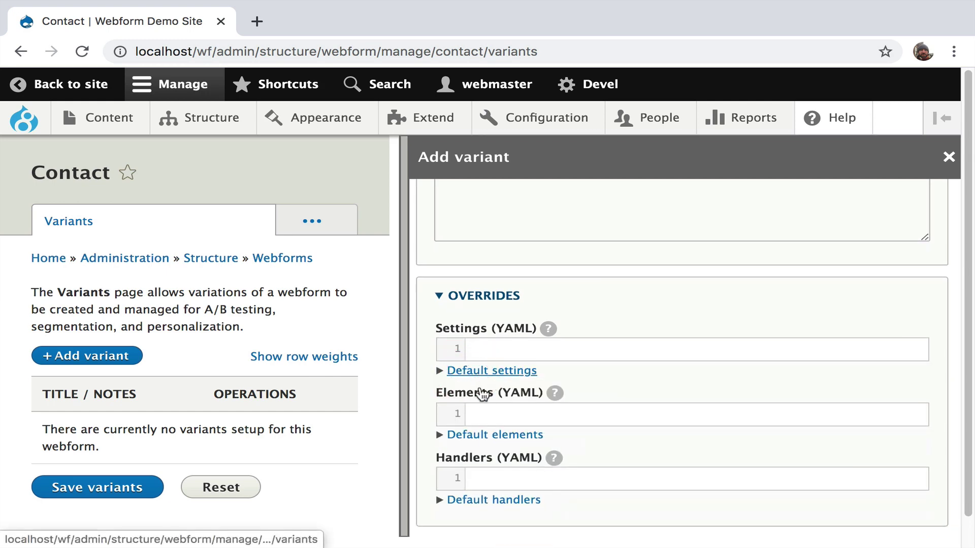
# Copy the whole default elements YAML into the Elements (YAML) override.
pyautogui.click(485, 435)
pyautogui.scroll(-4, 444, 401)
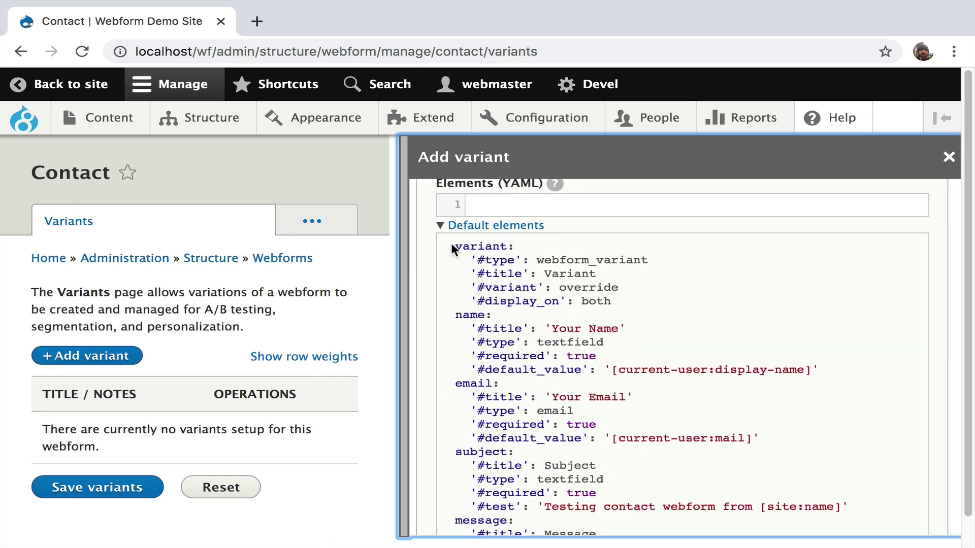
pyautogui.moveTo(454, 246); pyautogui.dragTo(758, 451)
pyautogui.hotkey('ctrl', 'c')
pyautogui.scroll(8, 616, 355)
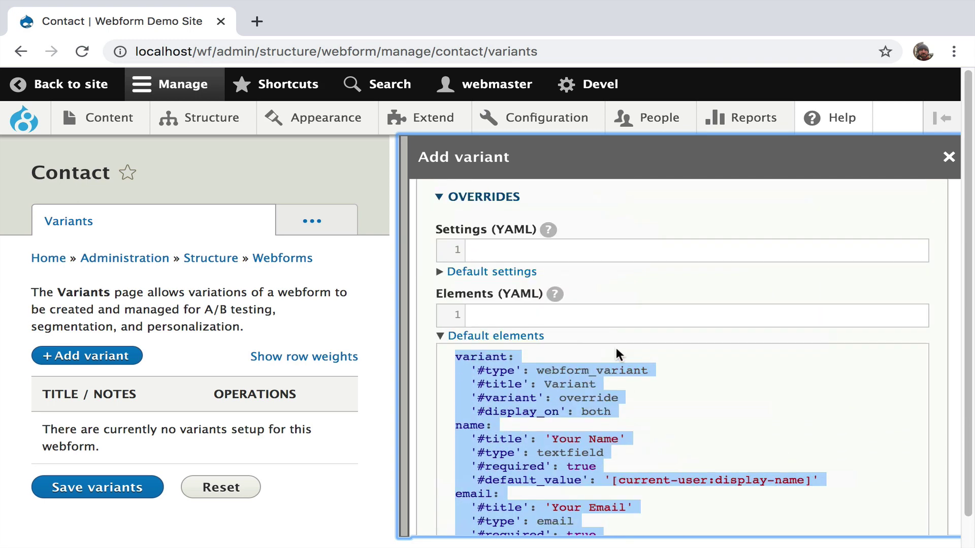
pyautogui.click(514, 438)
pyautogui.hotkey('ctrl', 'v')
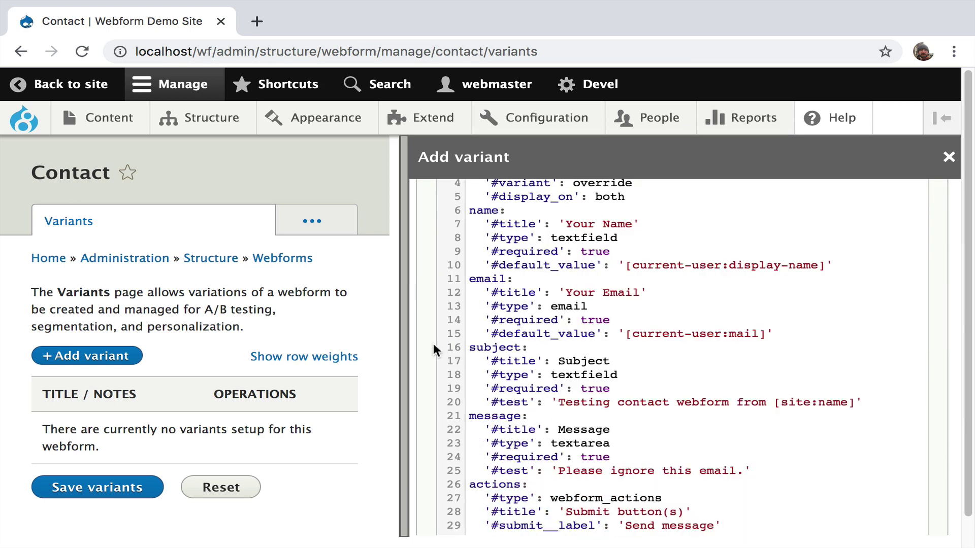
# Delete the variant element's block from the start of the Elements (YAML) override.
pyautogui.scroll(7, 435, 343)
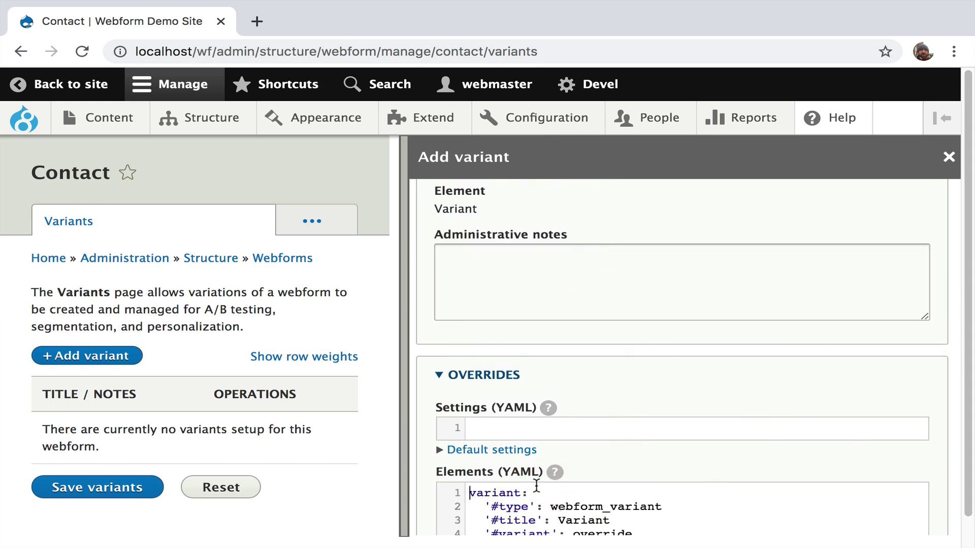
pyautogui.moveTo(468, 493); pyautogui.dragTo(470, 529)
pyautogui.press('Delete')
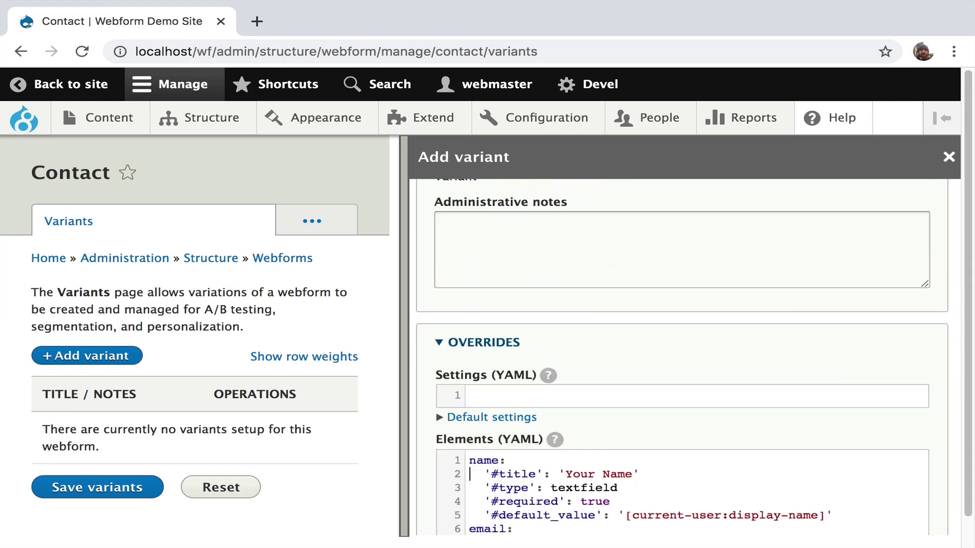
# Reduce name, email, subject and message in the Elements override to their '#title' lines and delete the actions block.
pyautogui.moveTo(470, 488); pyautogui.dragTo(470, 529)
pyautogui.press('Delete')
pyautogui.press('Delete')
pyautogui.press('Delete')
pyautogui.press('Delete')
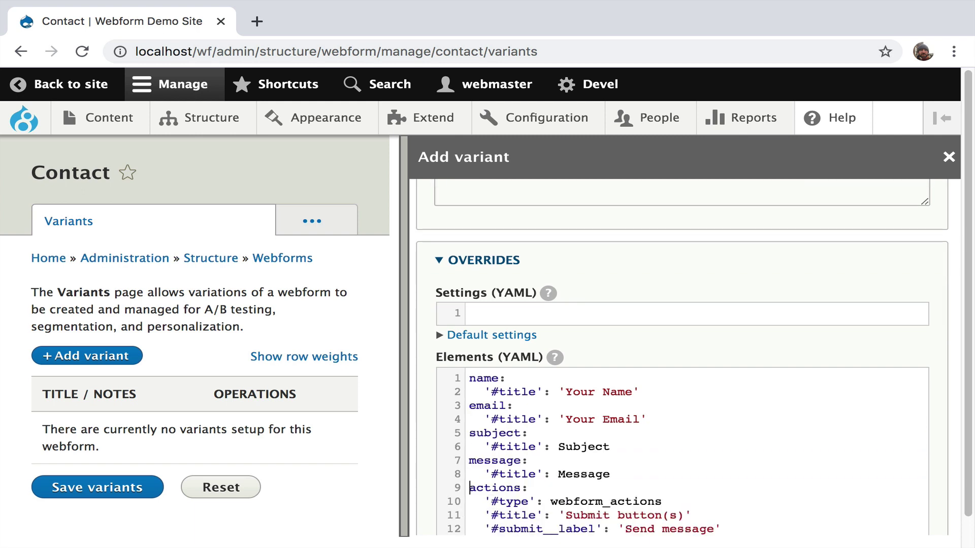
pyautogui.moveTo(470, 487); pyautogui.dragTo(722, 529)
pyautogui.press('Delete')
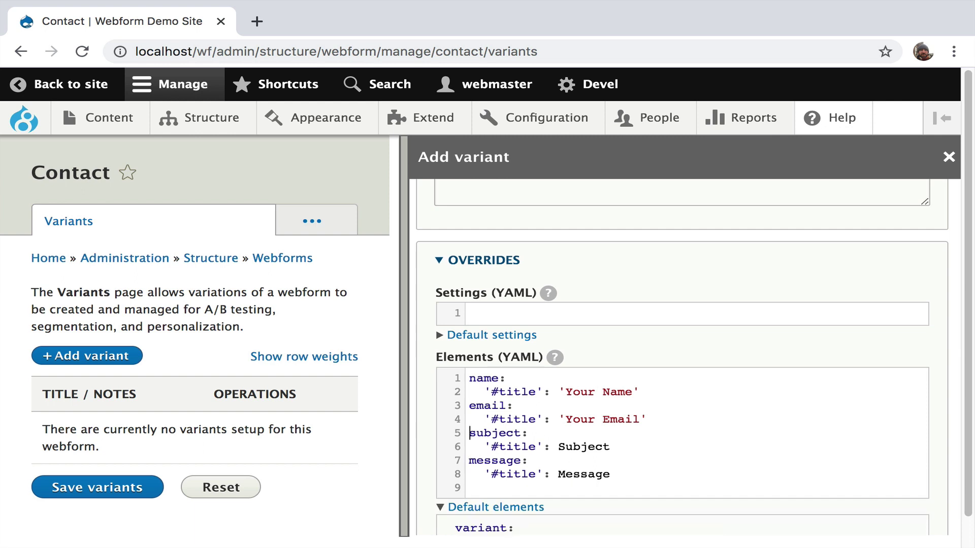
# Change the name element's title in the override to 'Please enter your name'.
pyautogui.click(551, 391)
pyautogui.write('Please enter')
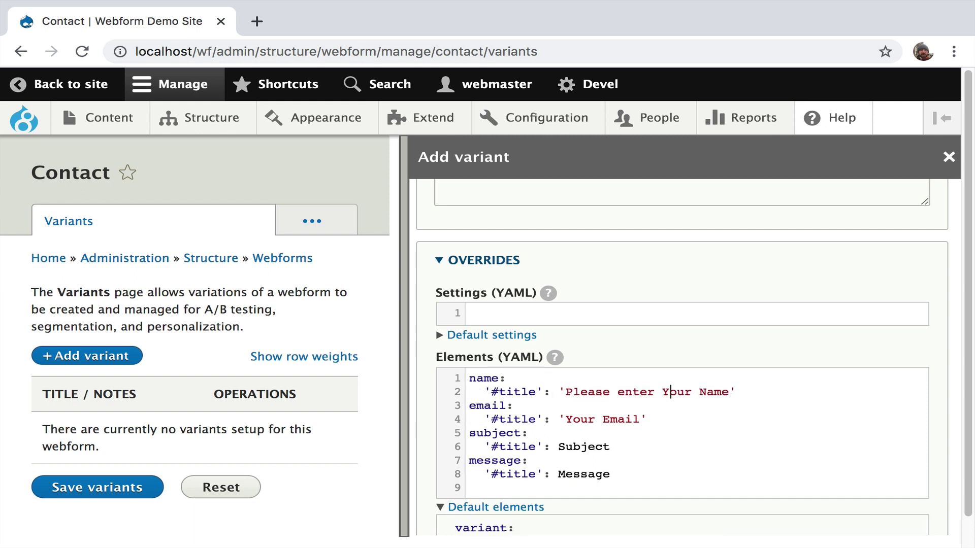
pyautogui.press('BackSpace')
pyautogui.write('y')
pyautogui.press('BackSpace')
pyautogui.write('n')
# Replace the email element's title line with a copy of the name title, changed to 'Please enter your email'.
pyautogui.click(469, 405)
pyautogui.press('Down')
pyautogui.hotkey('shift', 'End')
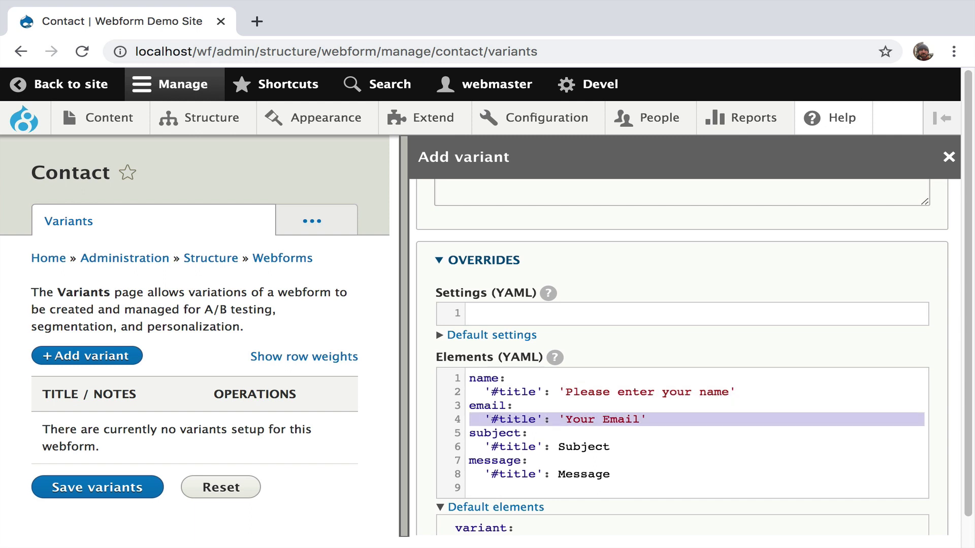
pyautogui.hotkey('ctrl', 'v')
pyautogui.hotkey('ctrl', 'shift', 'Left')
pyautogui.write('email')
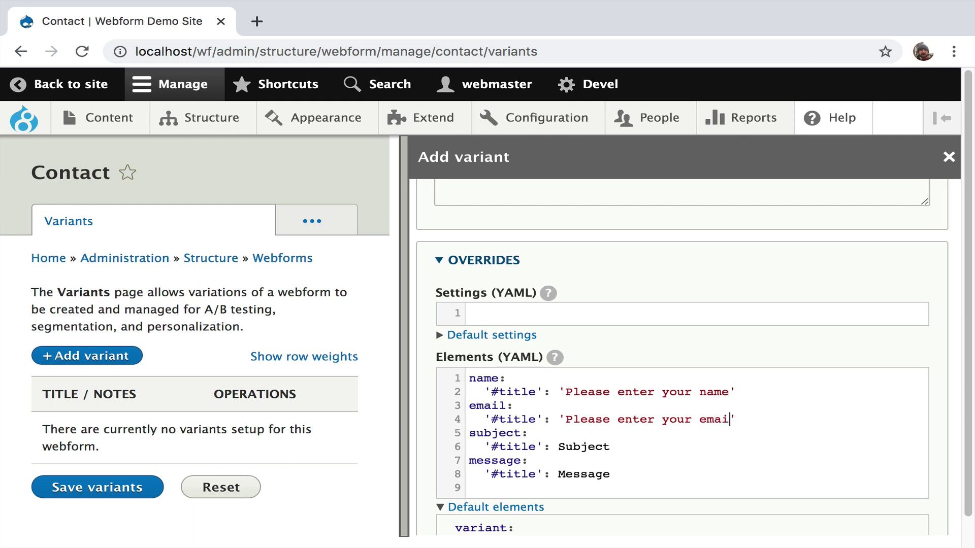
# Replace the subject element's title line with a copy of the name title, reworded as 'Please enter a subject'.
pyautogui.press('Down')
pyautogui.press('Down')
pyautogui.press('Home')
pyautogui.hotkey('ctrl', 'v')
pyautogui.hotkey('shift', 'End')
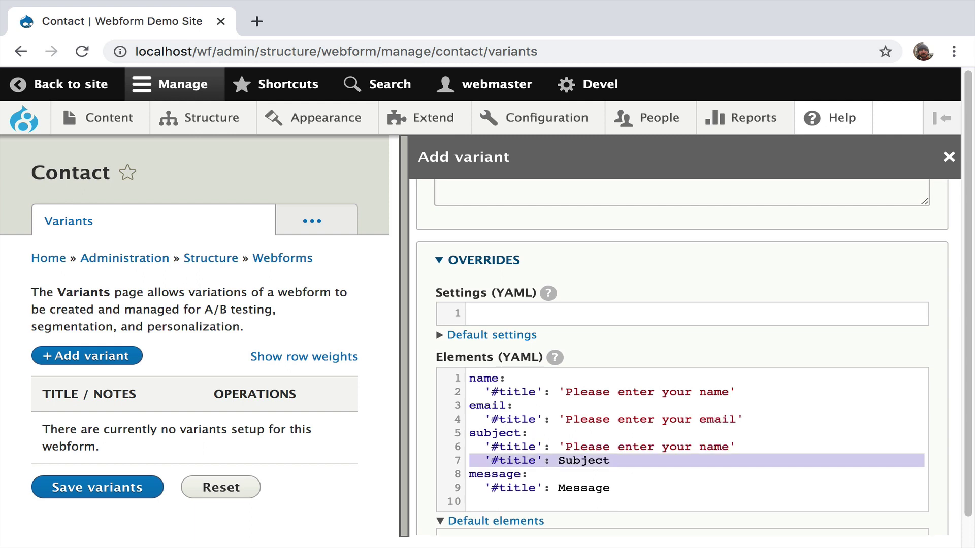
pyautogui.press('BackSpace')
pyautogui.press('BackSpace')
pyautogui.hotkey('ctrl', 'shift', 'Left')
pyautogui.write('subject')
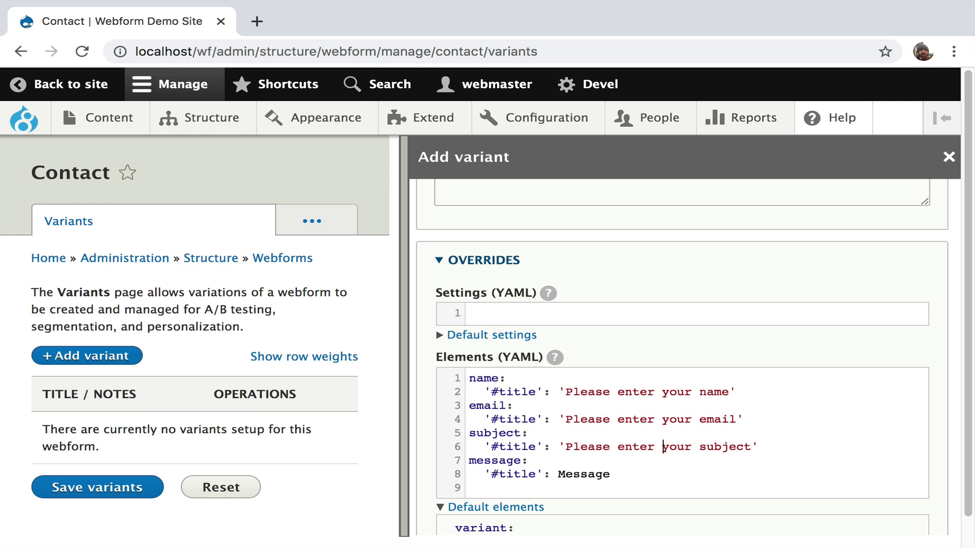
pyautogui.hotkey('ctrl', 'shift', 'Right')
pyautogui.write('a')
pyautogui.press('BackSpace')
# Replace the message element's title line in the override with a copy of the subject title, reworded as 'Please enter a message'.
pyautogui.press('Home')
pyautogui.hotkey('shift', 'Down')
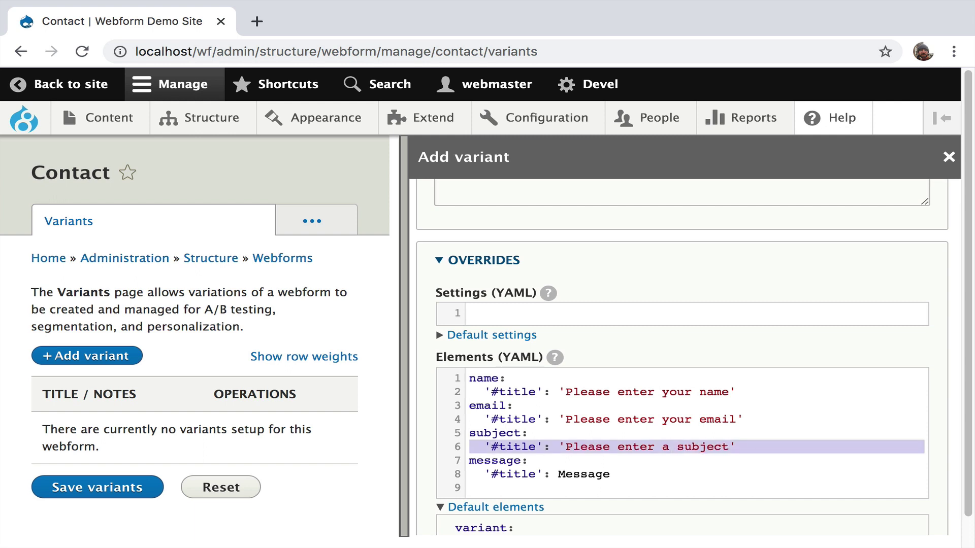
pyautogui.hotkey('ctrl', 'c')
pyautogui.press('Right')
pyautogui.hotkey('shift', 'Down')
pyautogui.hotkey('ctrl', 'v')
pyautogui.press('Left')
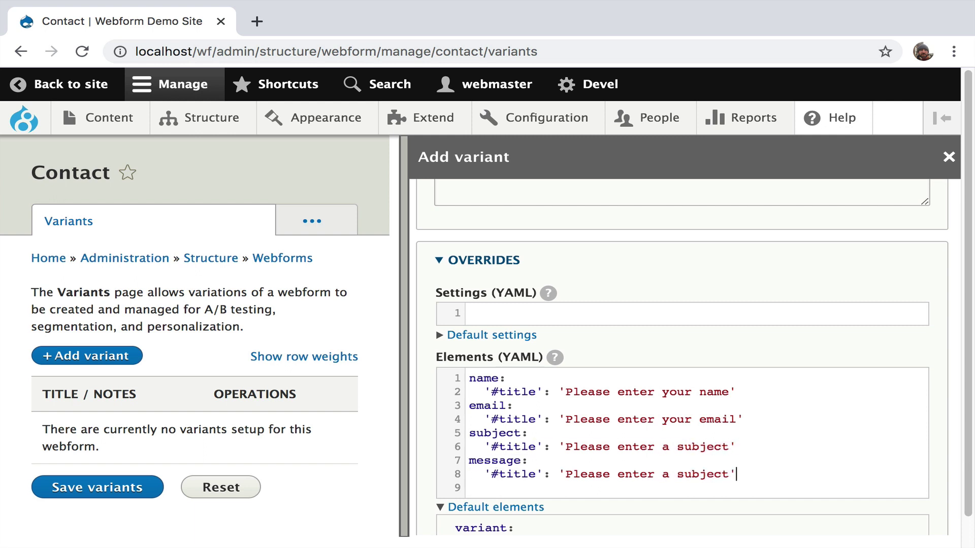
pyautogui.hotkey('ctrl', 'shift', 'Right')
pyautogui.write('message')
# Collapse the default elements and examine the default handlers' YAML, including the email confirmation settings, then collapse it again.
pyautogui.scroll(-5, 613, 294)
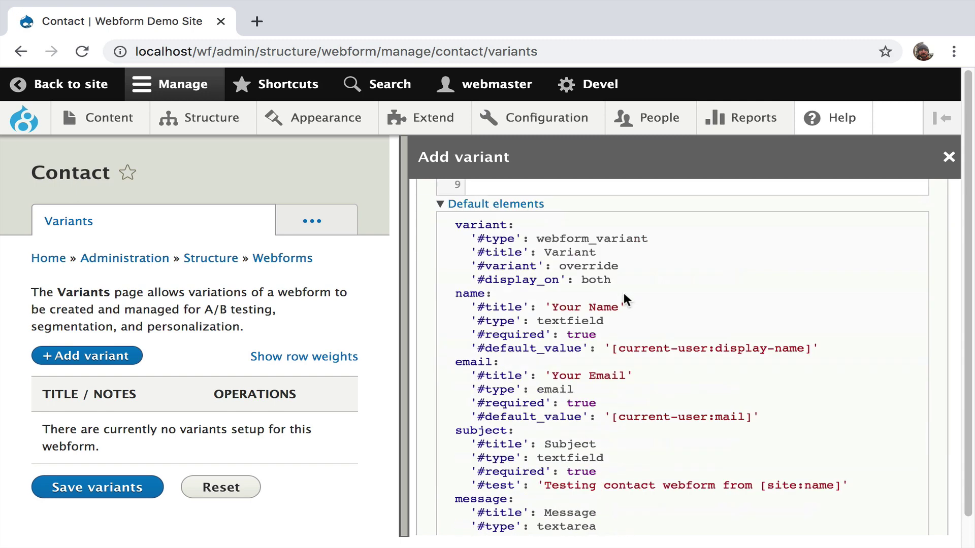
pyautogui.scroll(1, 578, 353)
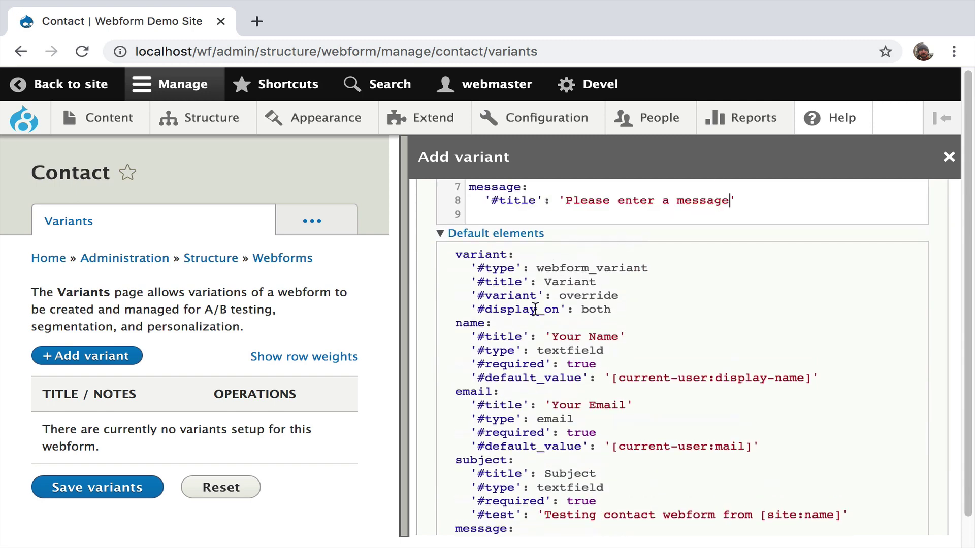
pyautogui.click(523, 231)
pyautogui.click(504, 435)
pyautogui.scroll(-3, 553, 381)
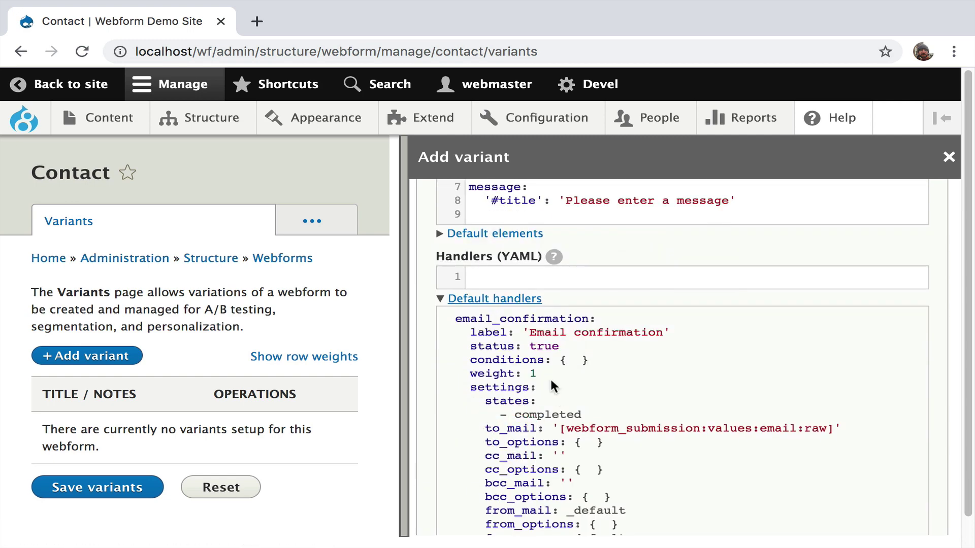
pyautogui.scroll(-3, 572, 344)
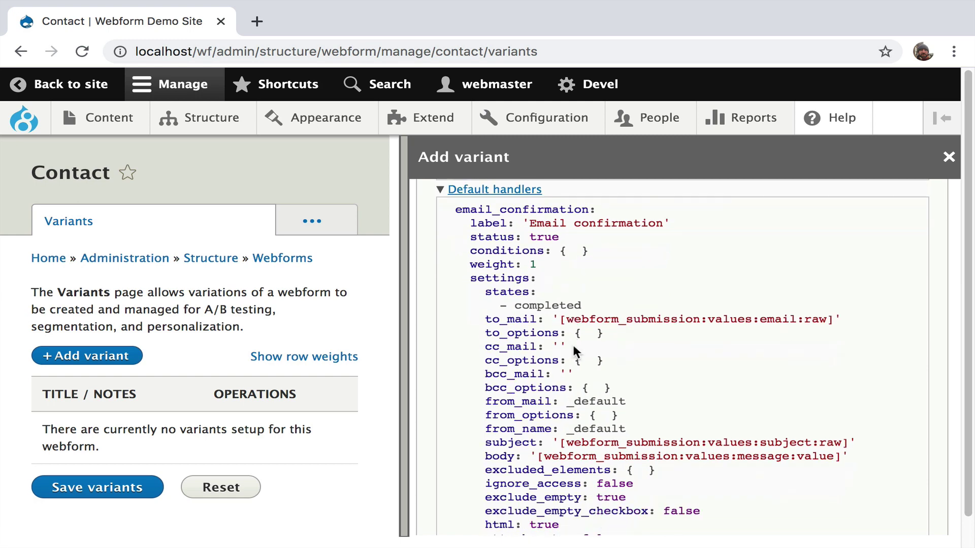
pyautogui.scroll(-3, 572, 344)
pyautogui.scroll(8, 573, 345)
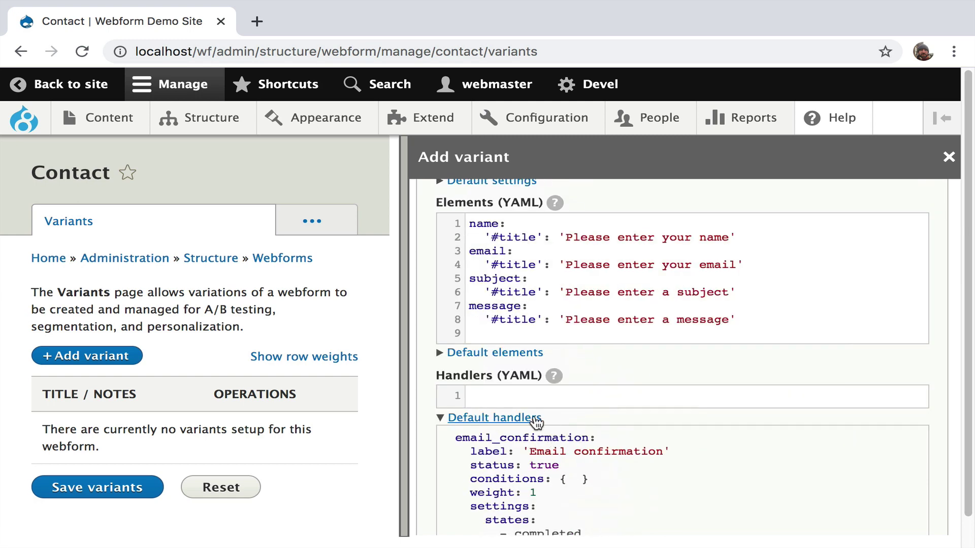
pyautogui.click(567, 417)
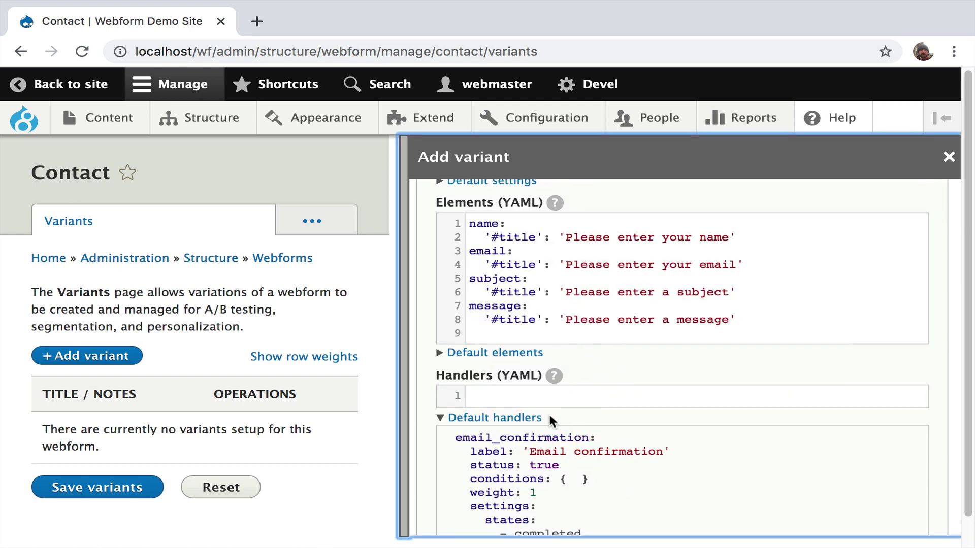
pyautogui.click(514, 418)
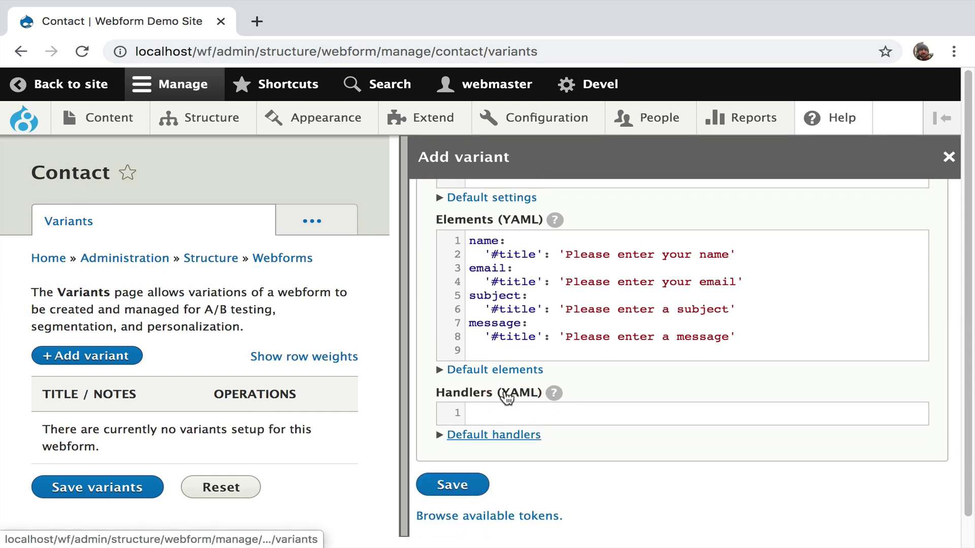
# Save variant A and view the Contact form with that variant to check its overridden element titles.
pyautogui.click(468, 485)
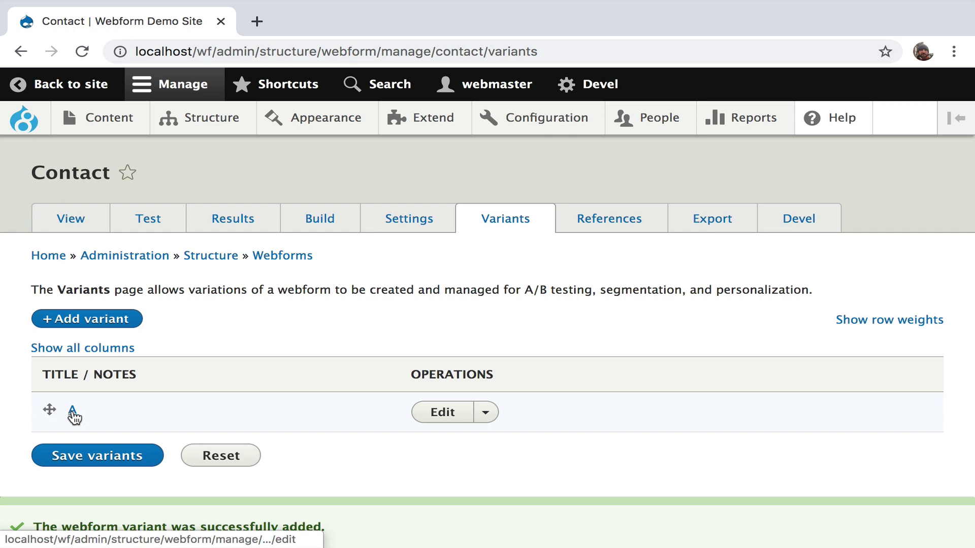
pyautogui.click(485, 414)
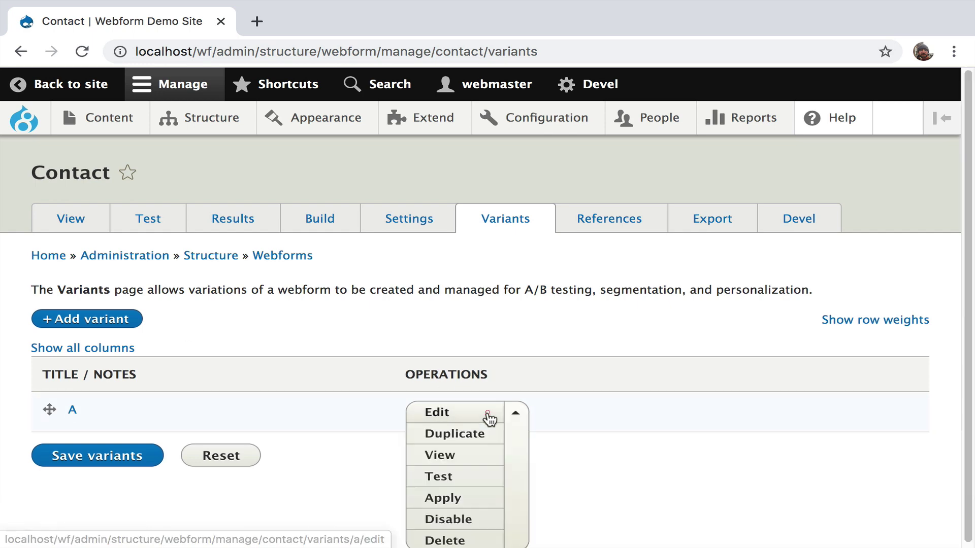
pyautogui.click(453, 456)
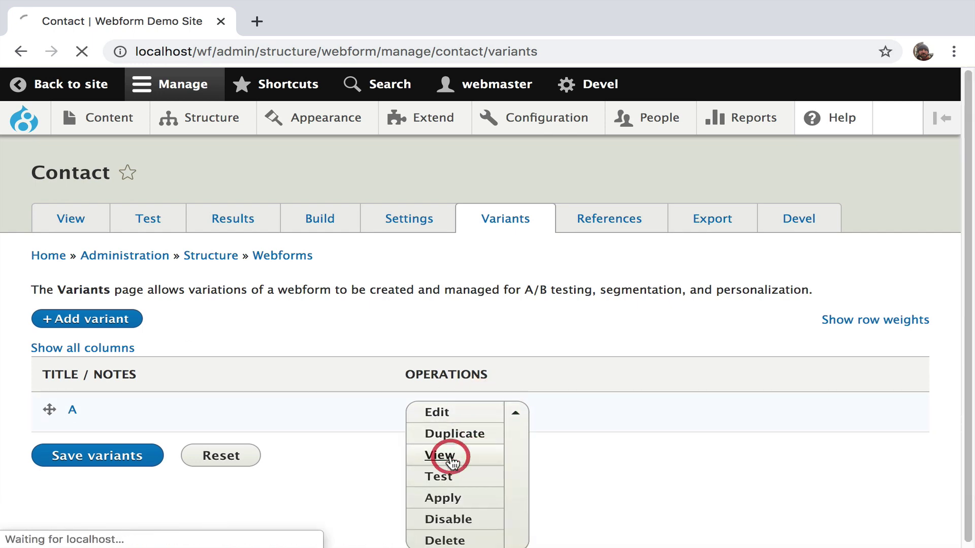
pyautogui.scroll(-1, 253, 309)
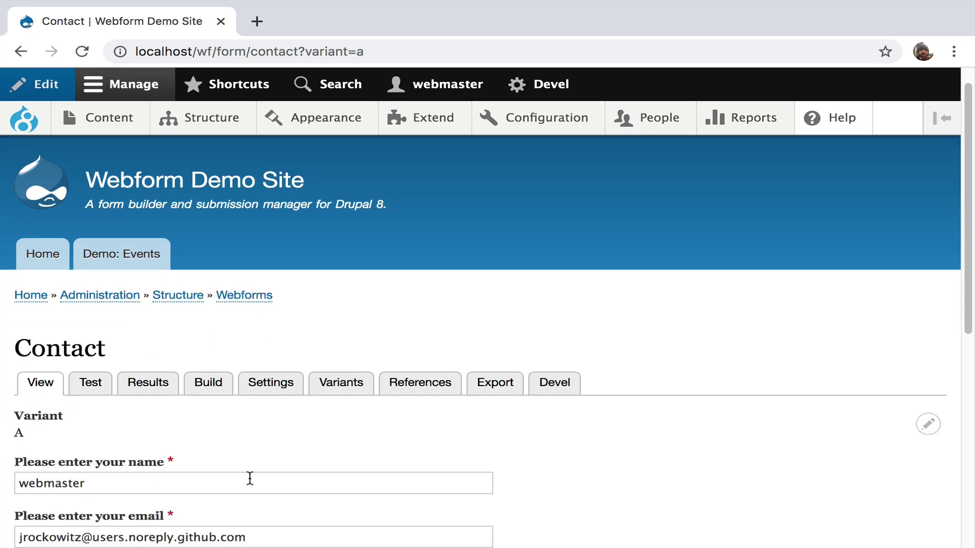
pyautogui.scroll(-2, 284, 462)
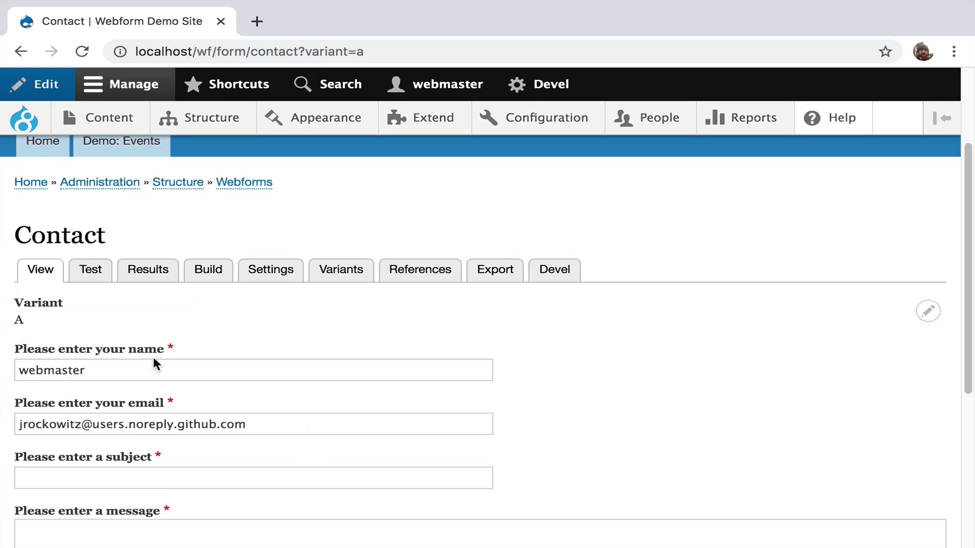
pyautogui.scroll(-2, 166, 359)
pyautogui.scroll(3, 152, 352)
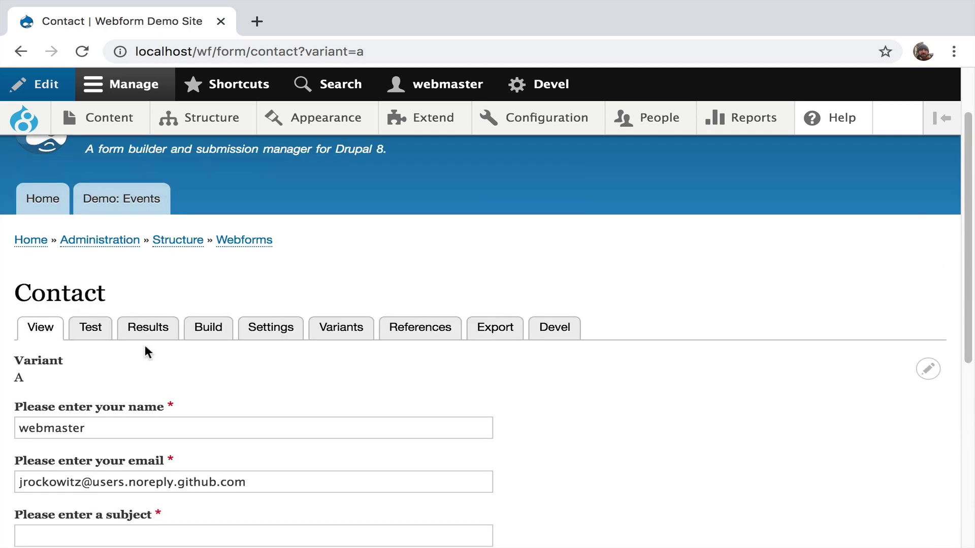
# Open the Contact webform's test form for variant A and submit the prefilled test message.
pyautogui.click(92, 329)
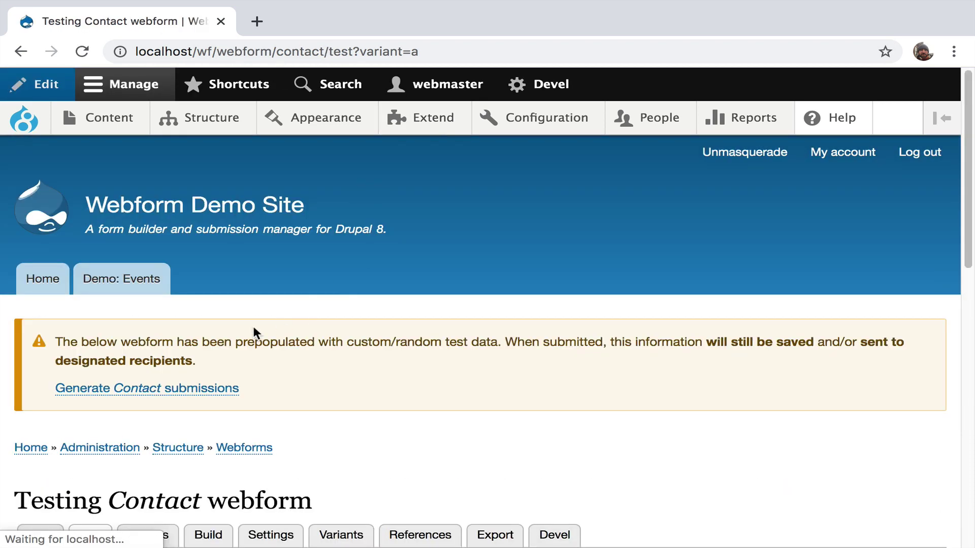
pyautogui.scroll(-8, 253, 327)
pyautogui.scroll(-5, 252, 324)
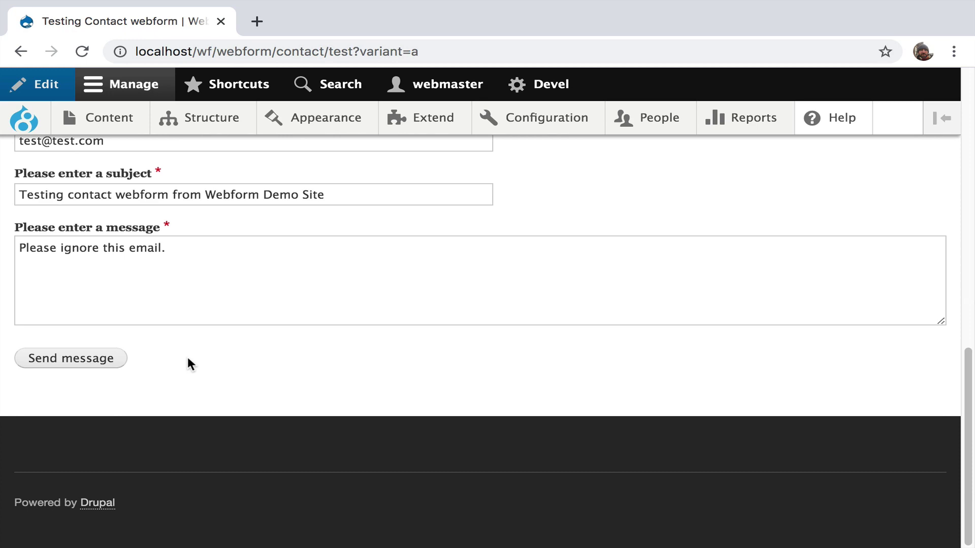
pyautogui.click(79, 359)
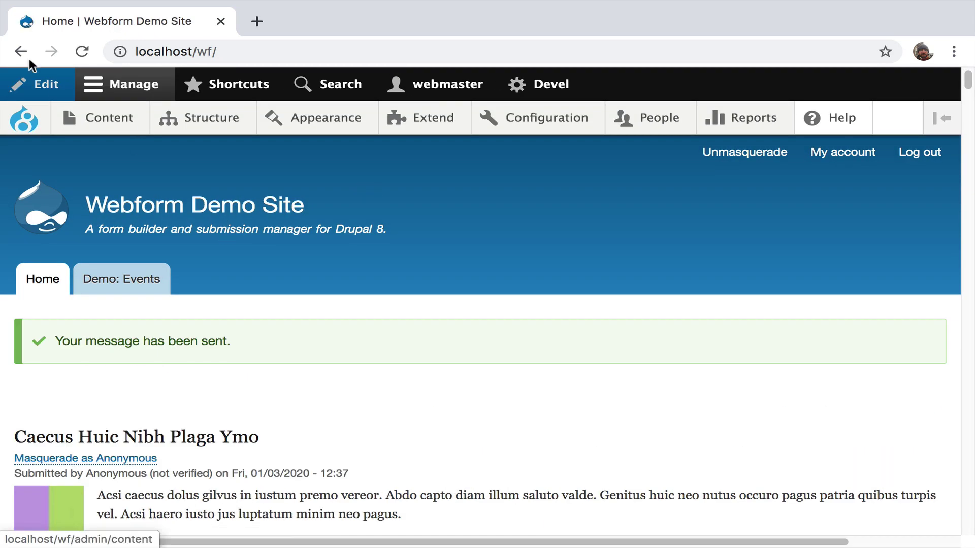
# Check the variant recorded in the Contact webform's submissions and return to its list of variants.
pyautogui.click(21, 51)
pyautogui.scroll(10, 336, 328)
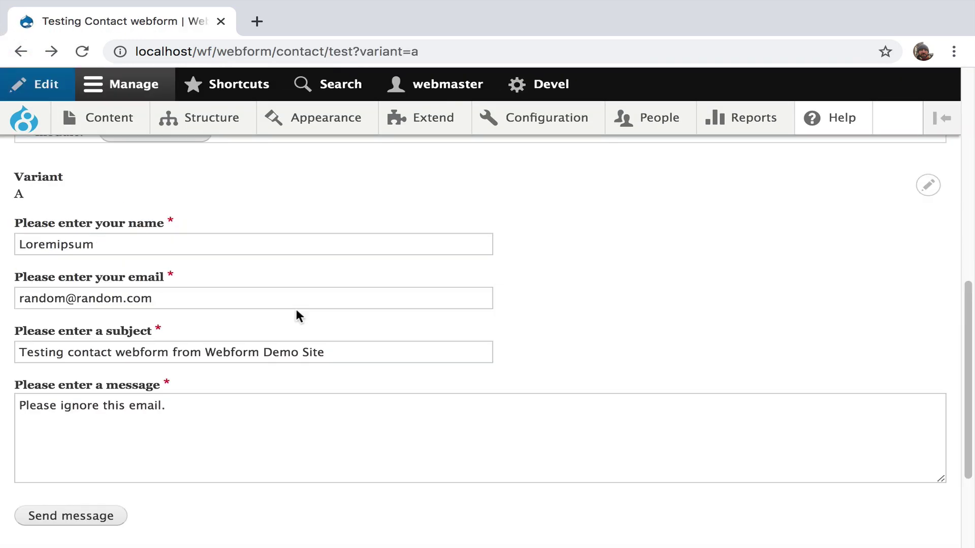
pyautogui.click(162, 371)
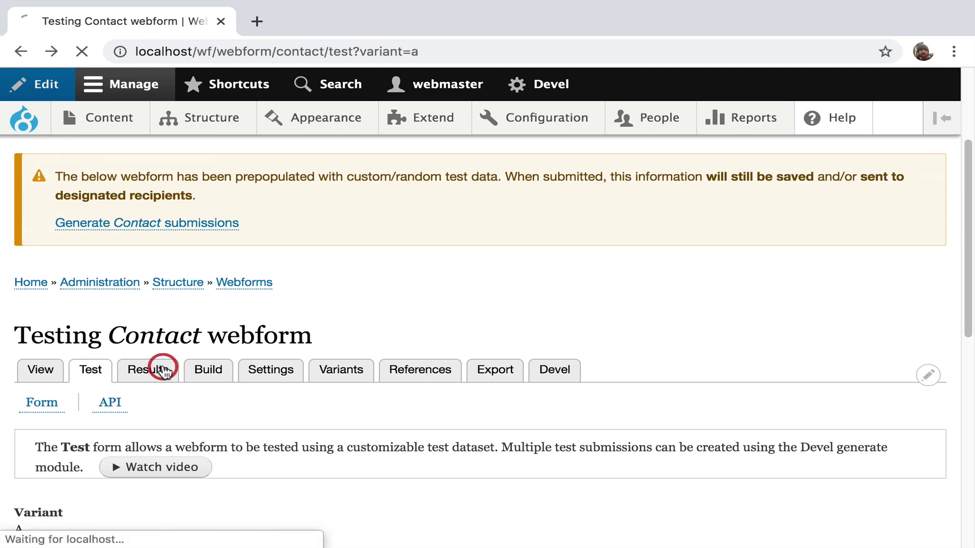
pyautogui.scroll(-3, 312, 333)
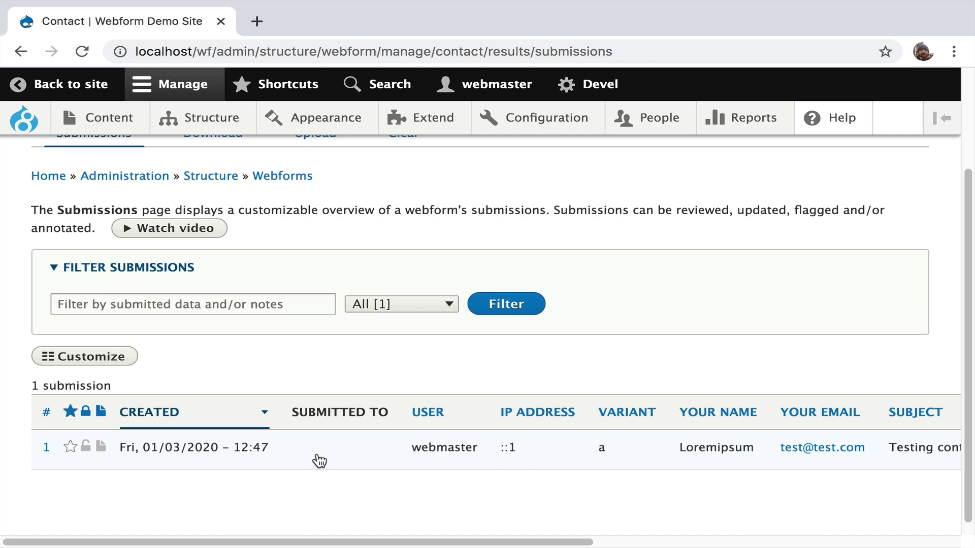
pyautogui.scroll(3, 295, 376)
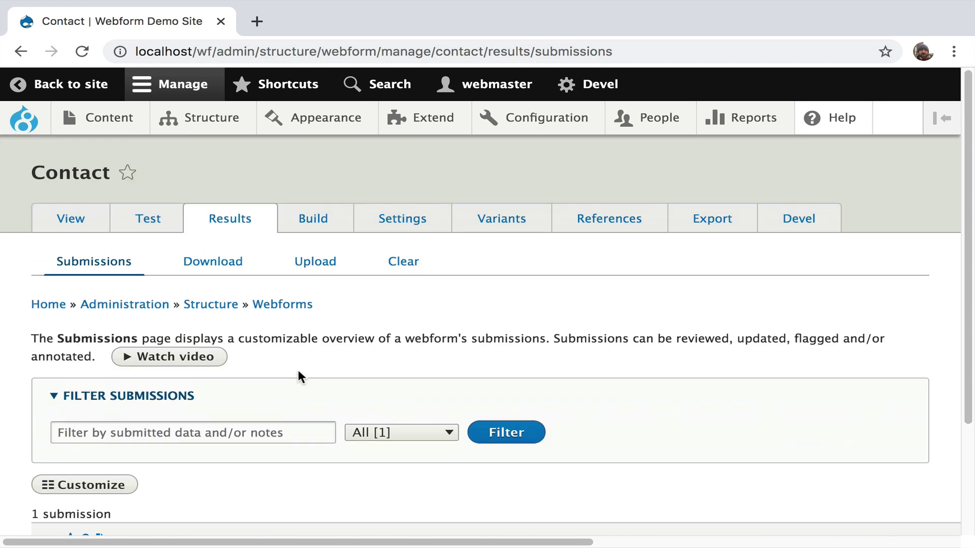
pyautogui.click(490, 217)
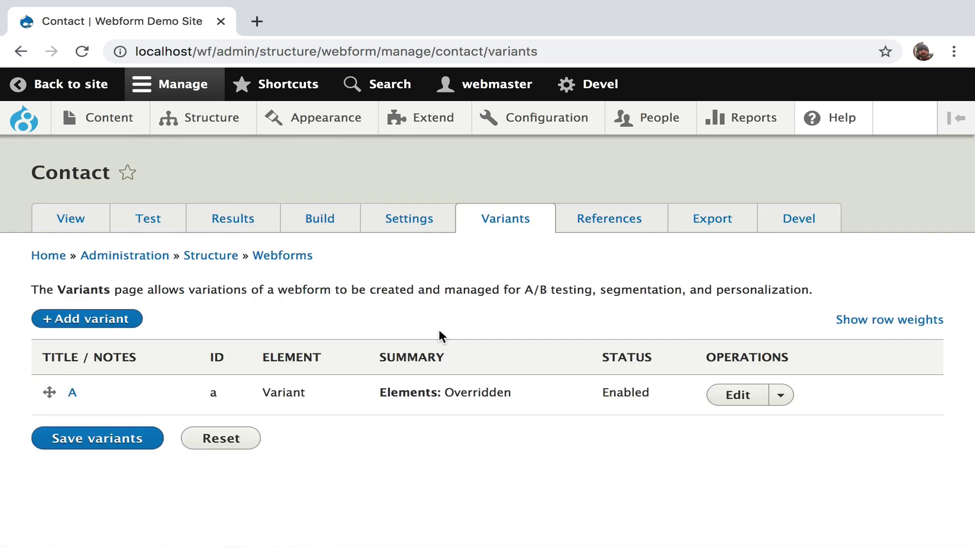
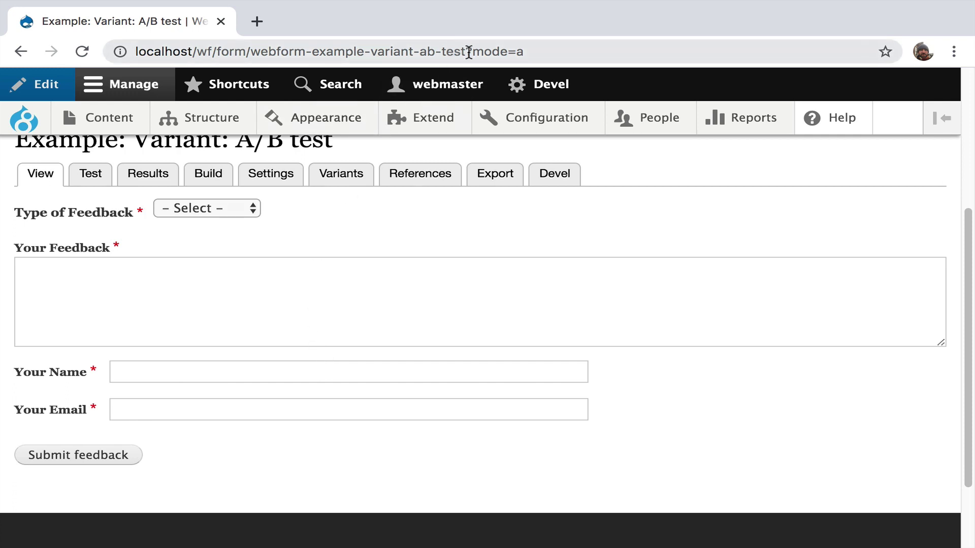
# Load the A/B test example form without the '?mode=a' parameter in its URL.
pyautogui.moveTo(466, 51); pyautogui.dragTo(525, 44)
pyautogui.press('BackSpace')
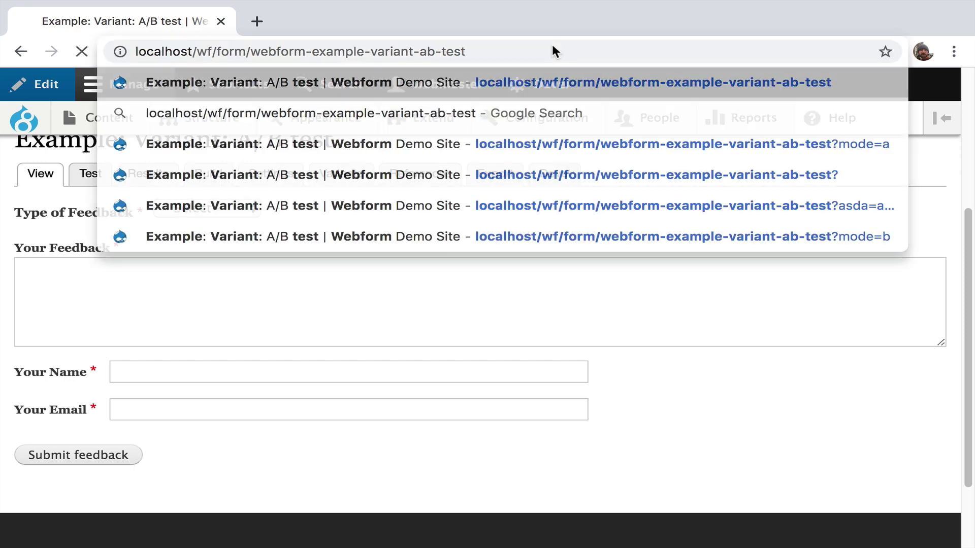
pyautogui.press('Return')
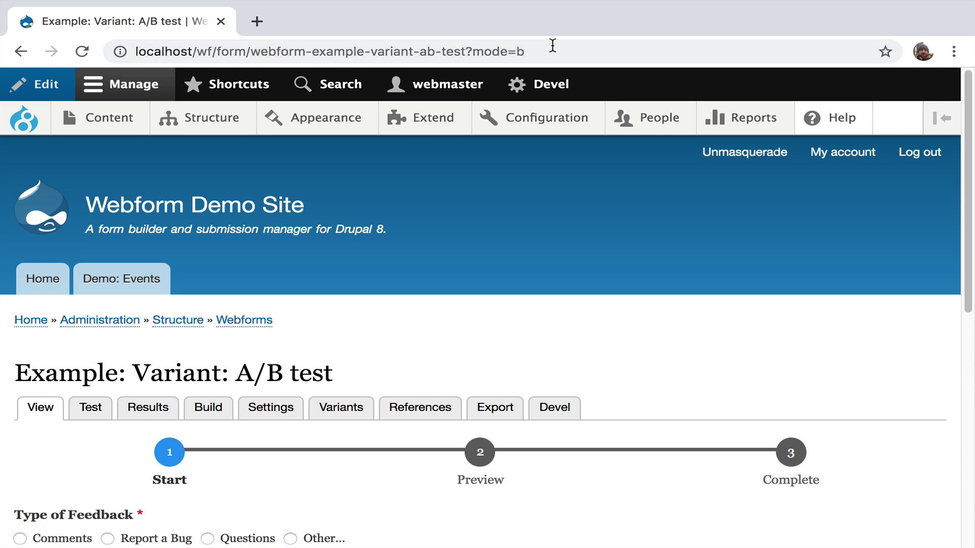
# Look over the A/B test example form with mode=b and open the webform's list of variants.
pyautogui.scroll(-2, 395, 294)
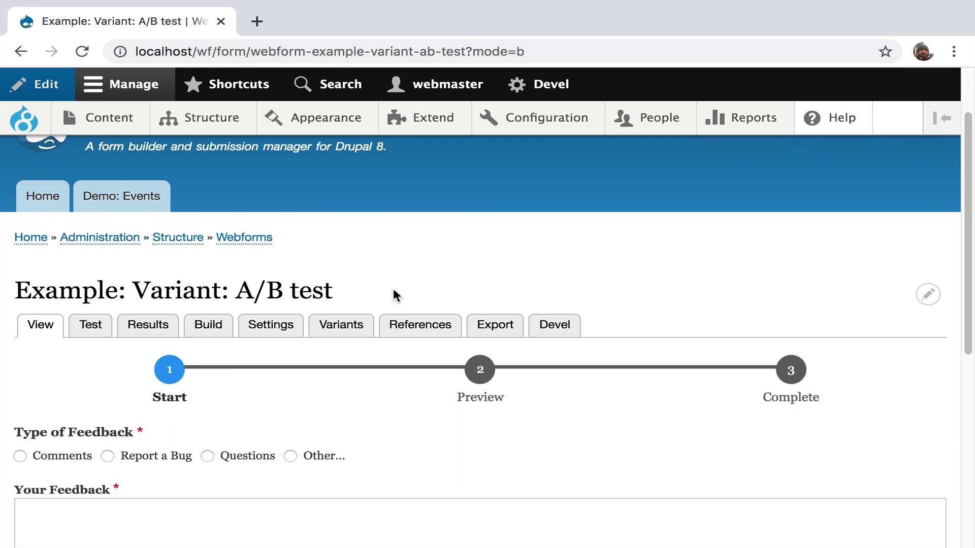
pyautogui.scroll(-1, 395, 296)
pyautogui.click(347, 300)
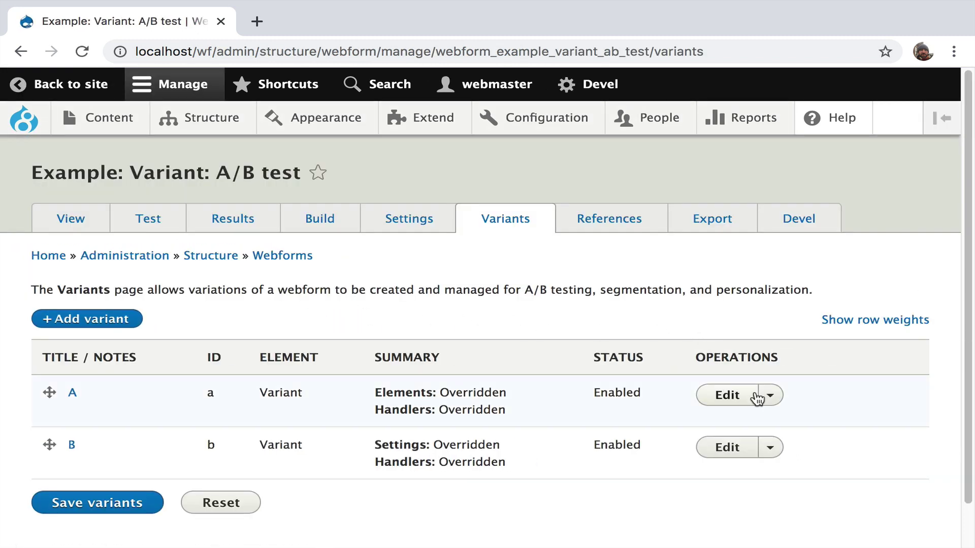
# Open variant A of the A/B test example, examine its Elements override for the type element, and close it without changes.
pyautogui.click(740, 394)
pyautogui.scroll(-6, 739, 395)
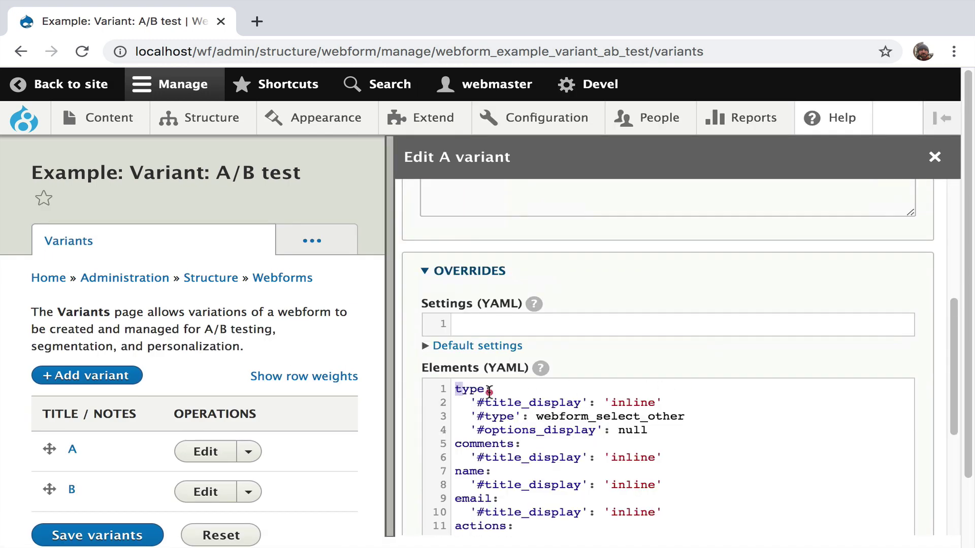
pyautogui.moveTo(457, 388); pyautogui.dragTo(650, 430)
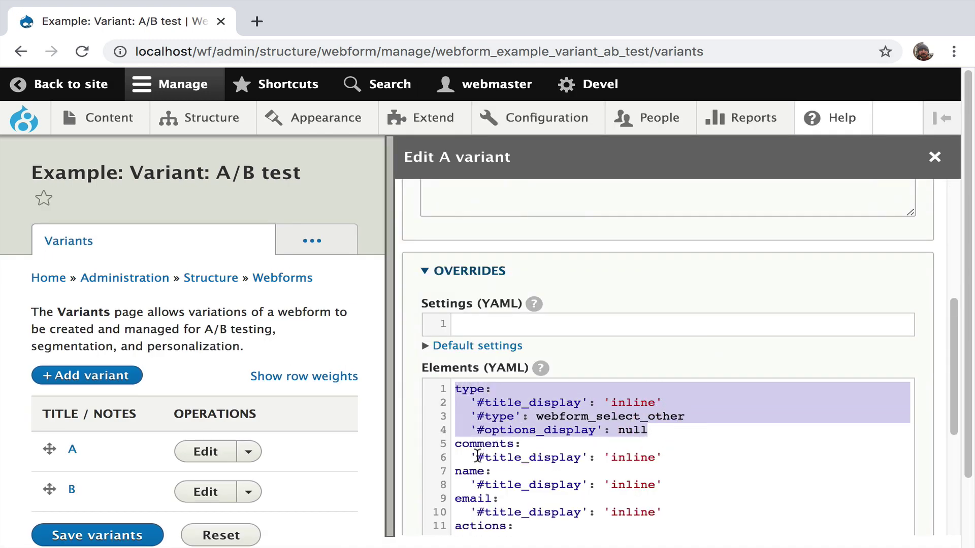
pyautogui.moveTo(476, 457)
pyautogui.mouseDown()
pyautogui.moveTo(658, 457)
pyautogui.moveTo(461, 401)
pyautogui.mouseUp()
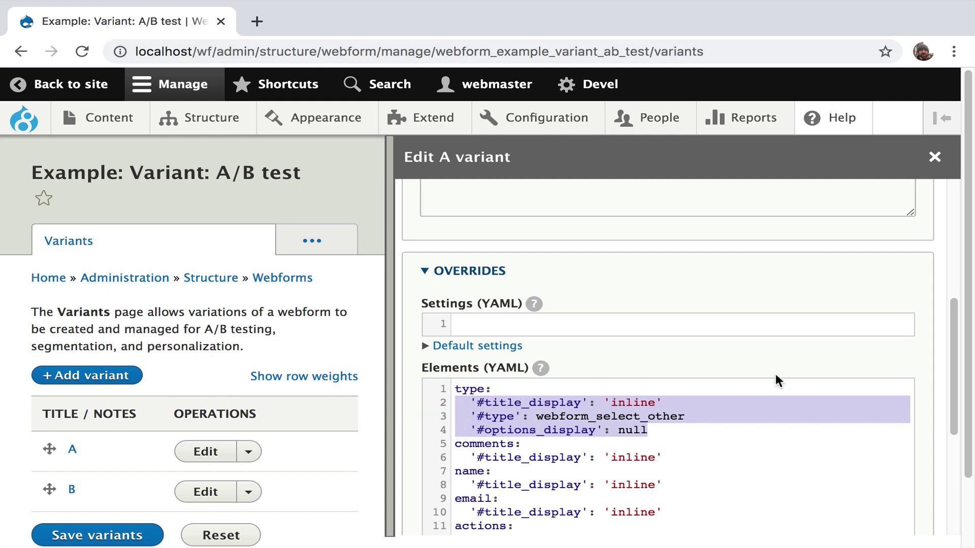
pyautogui.scroll(5, 675, 376)
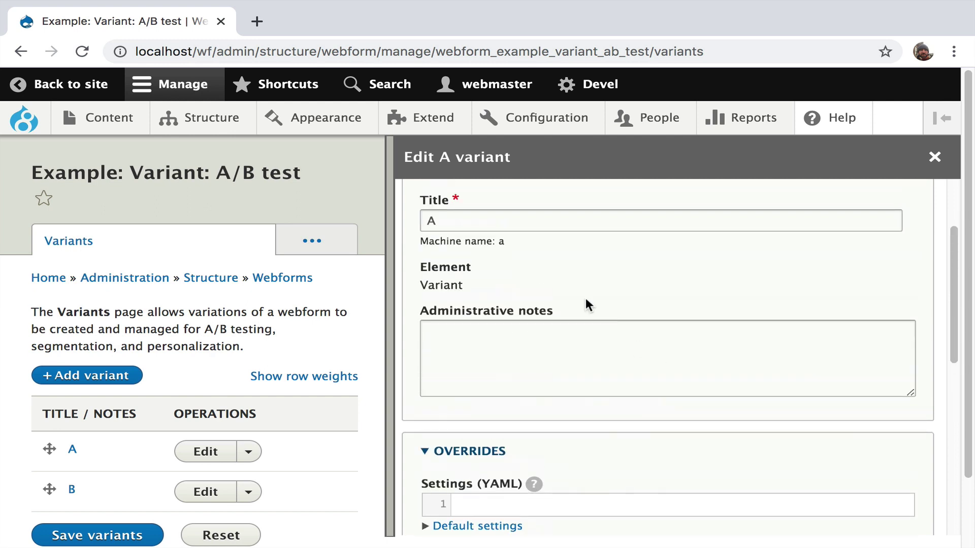
pyautogui.scroll(-3, 585, 304)
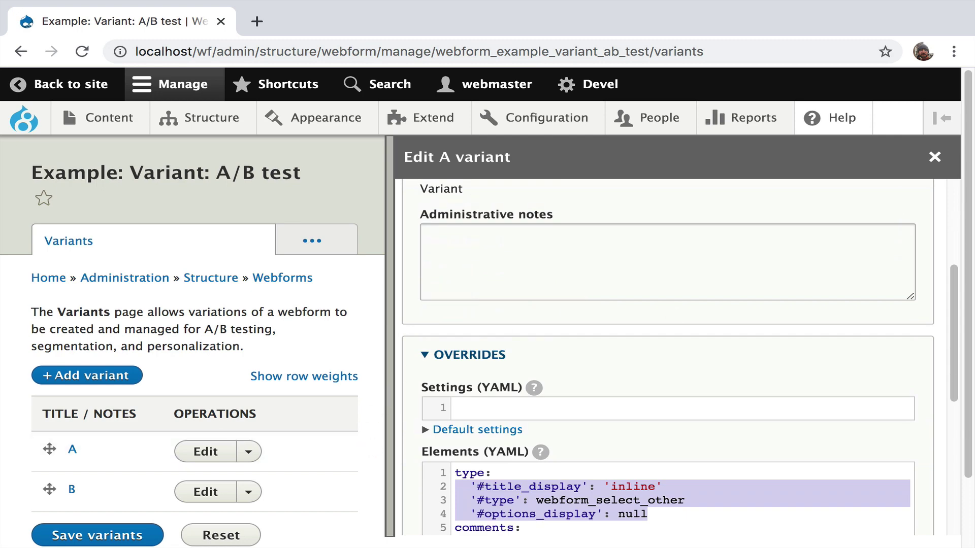
pyautogui.click(935, 157)
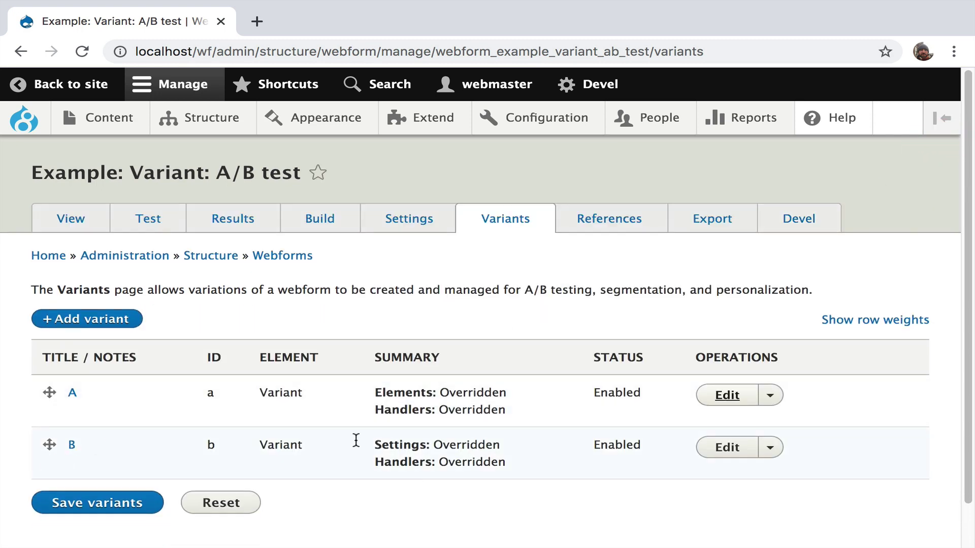
# Open variant B of the A/B test example, examine its Settings and Handlers overrides, and close it without changes.
pyautogui.click(723, 447)
pyautogui.scroll(-6, 717, 325)
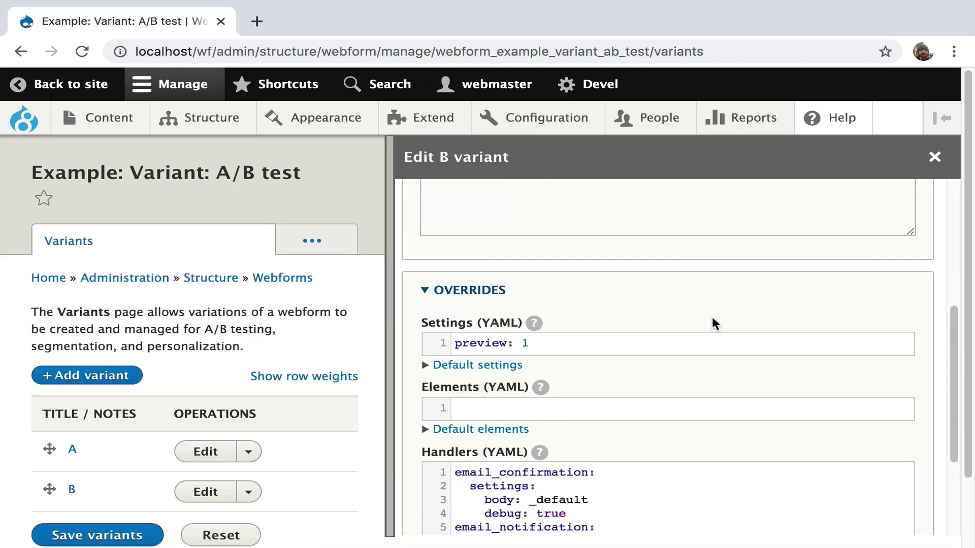
pyautogui.scroll(-3, 715, 322)
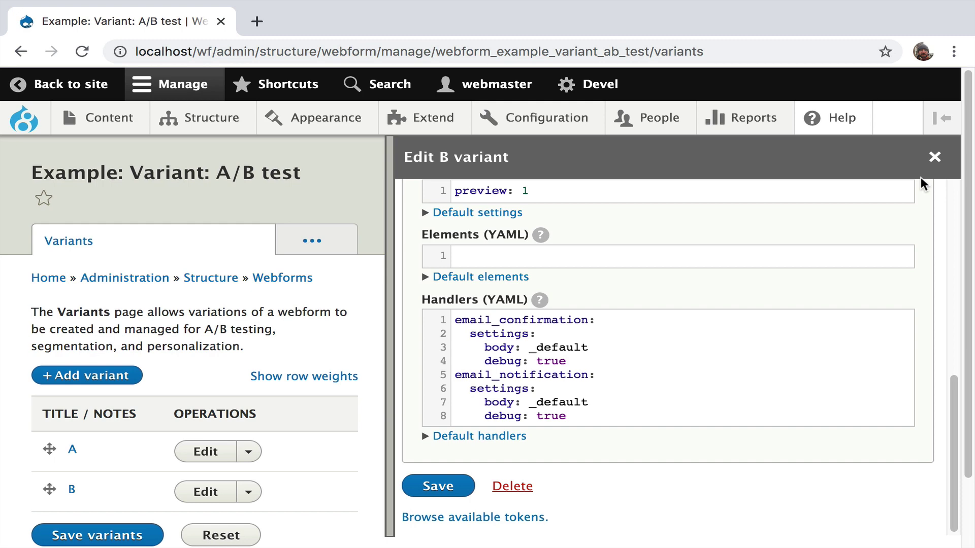
pyautogui.click(934, 157)
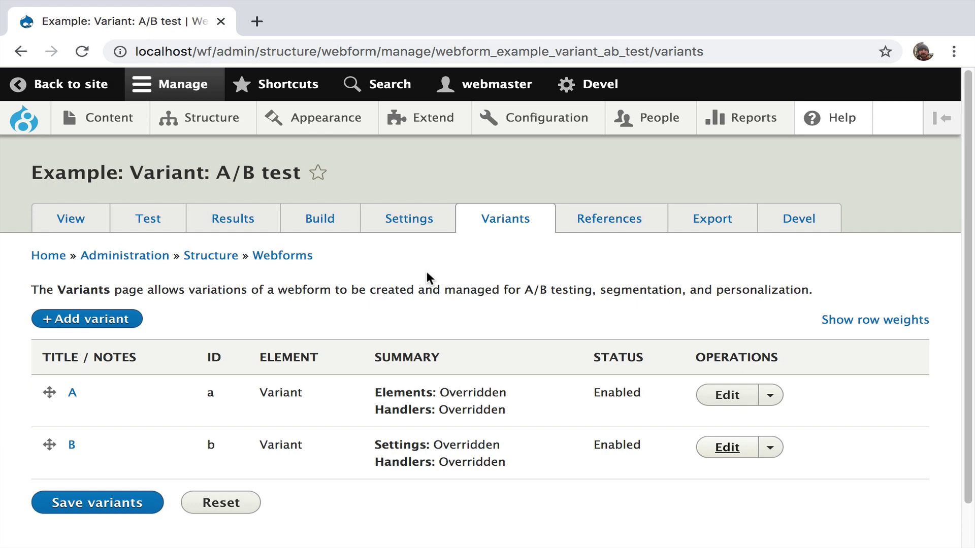
# View the A/B test example form with variant A, check its URL parameter, and return to the list of variants.
pyautogui.click(771, 395)
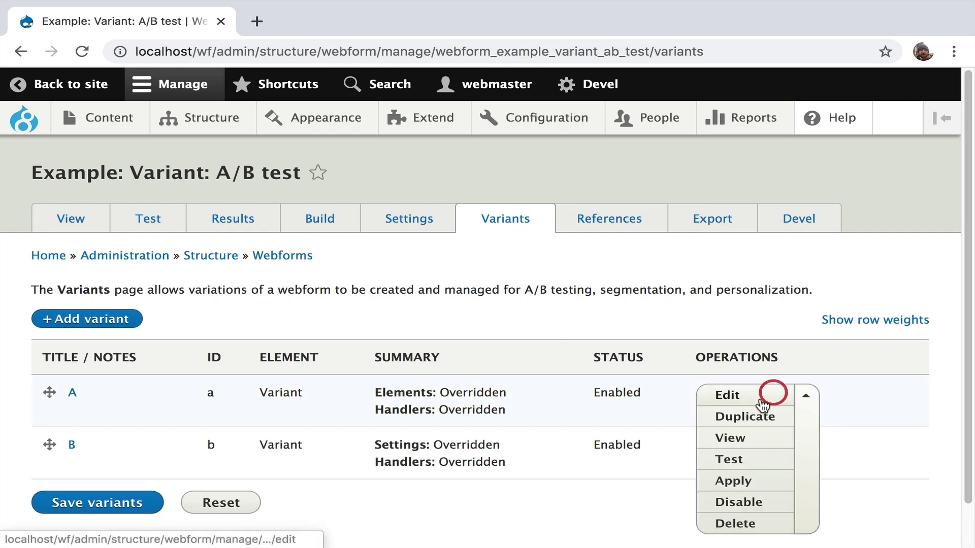
pyautogui.click(732, 445)
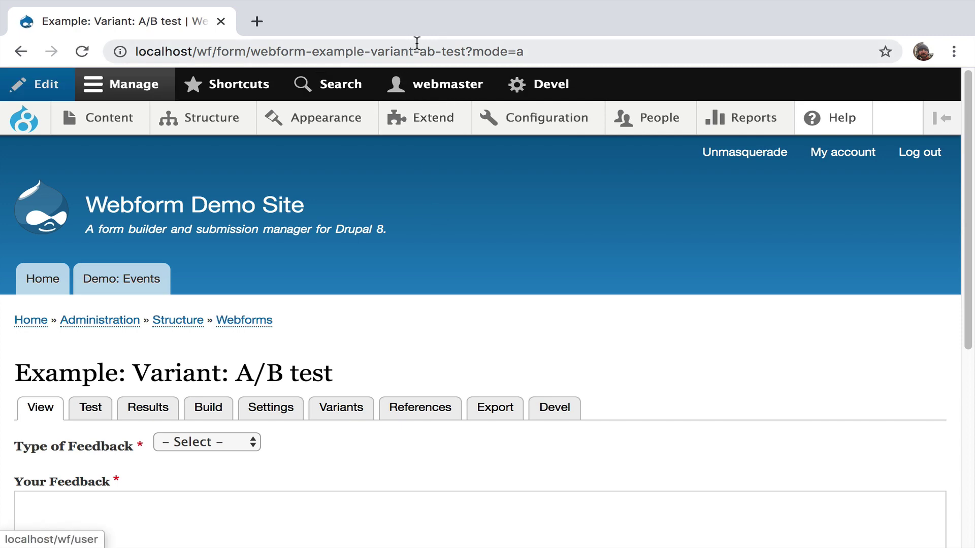
pyautogui.moveTo(465, 51); pyautogui.dragTo(536, 52)
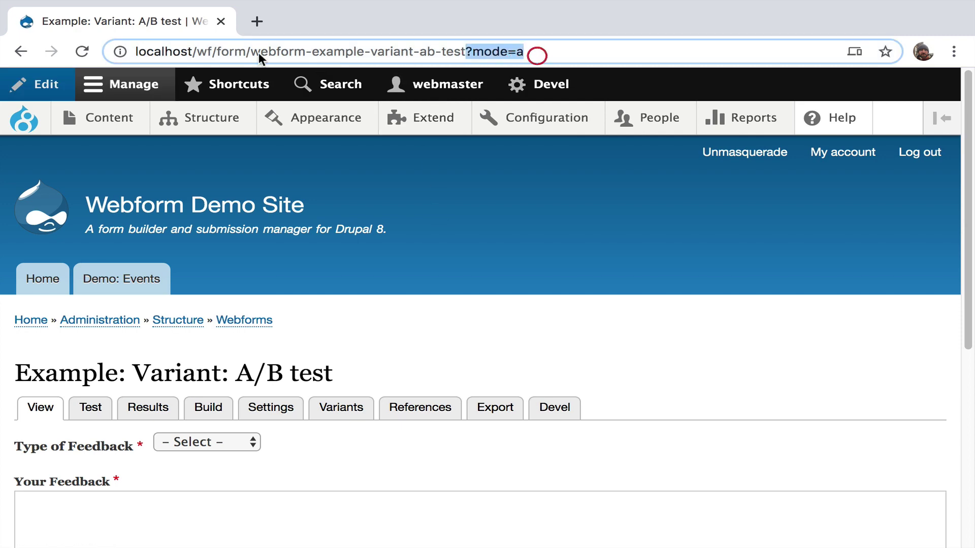
pyautogui.click(20, 52)
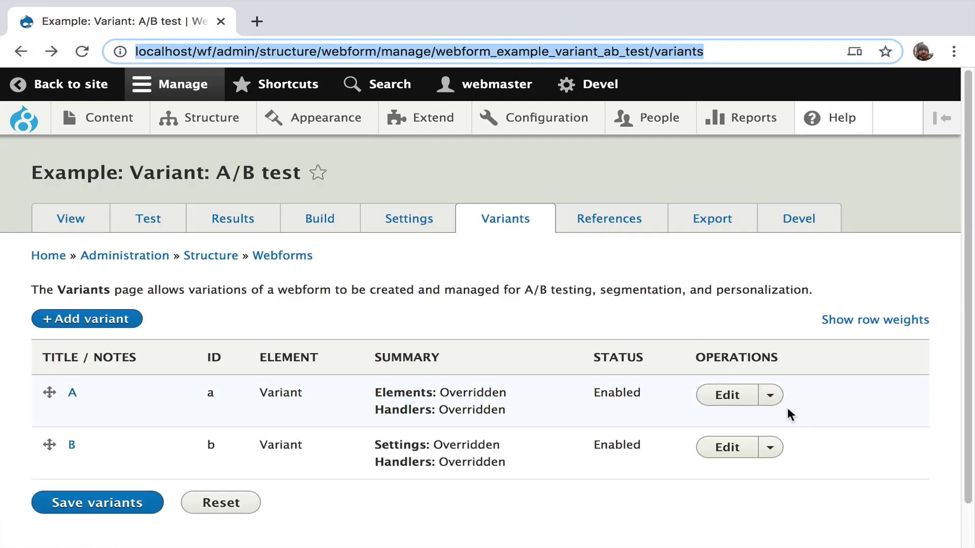
# Apply variant A to the A/B test example webform, choosing to delete all variants after it is applied.
pyautogui.click(770, 397)
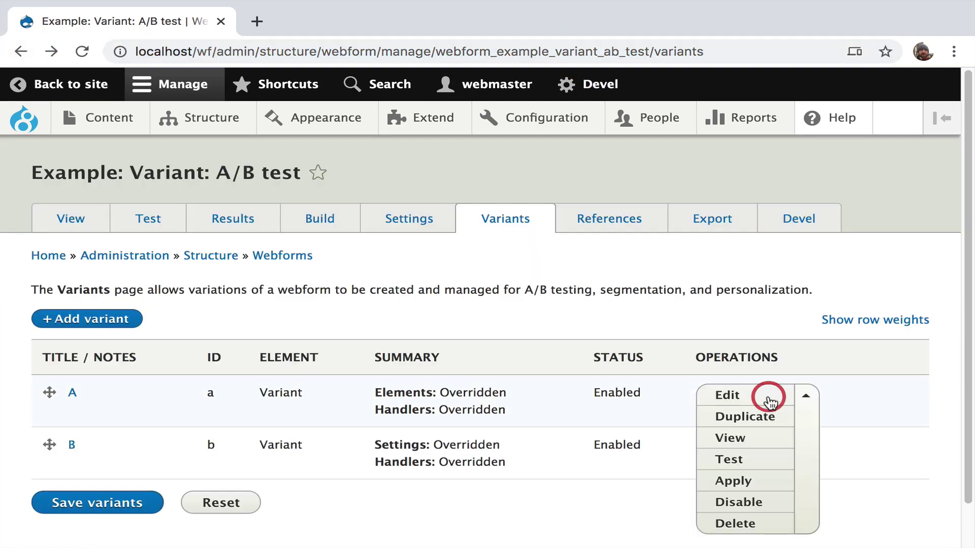
pyautogui.click(754, 482)
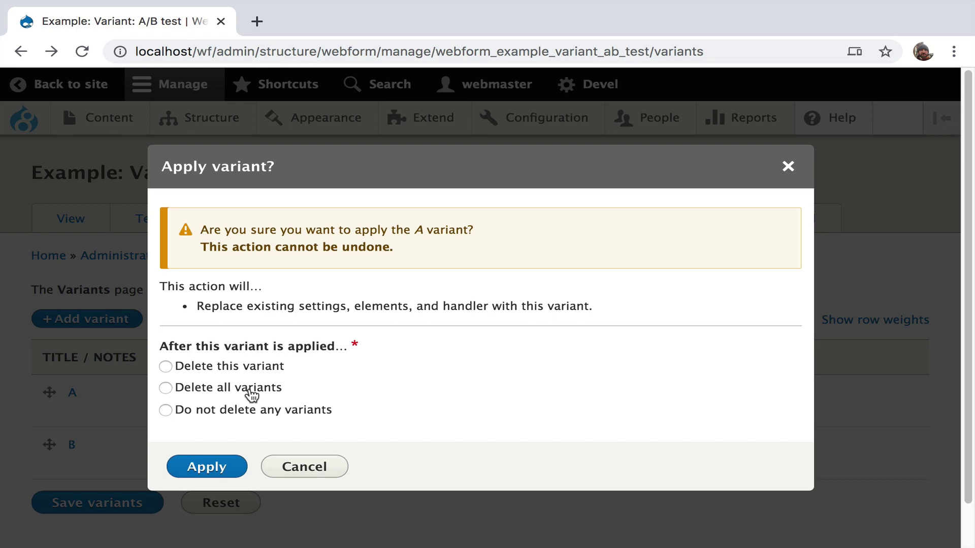
pyautogui.click(252, 393)
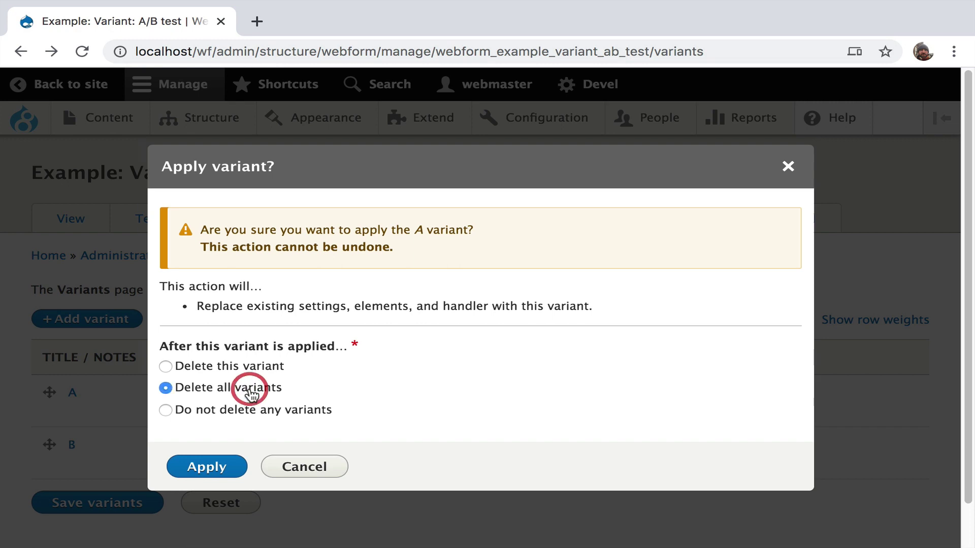
pyautogui.click(214, 468)
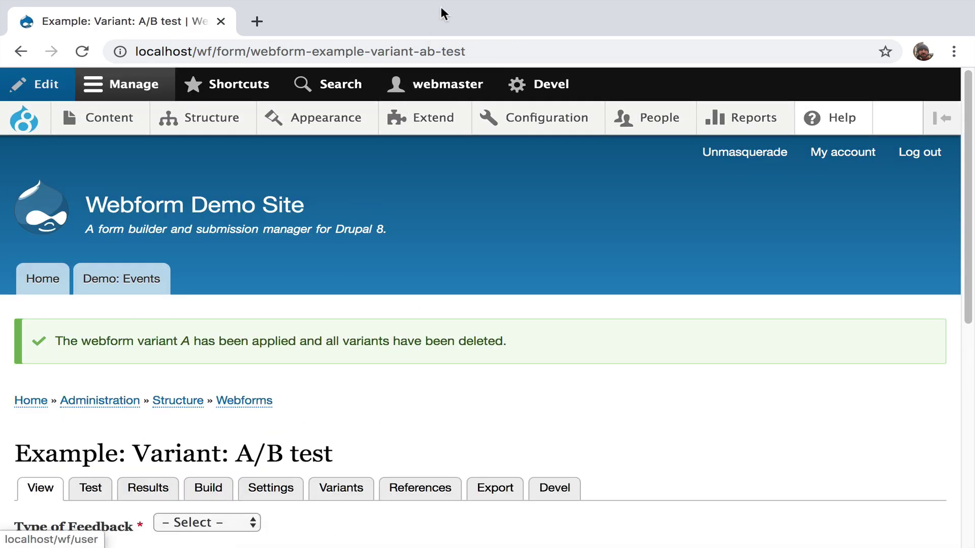
# Check the A/B test example form and its URL after applying variant A, including its list of variants.
pyautogui.moveTo(446, 51); pyautogui.dragTo(535, 56)
pyautogui.scroll(-3, 213, 396)
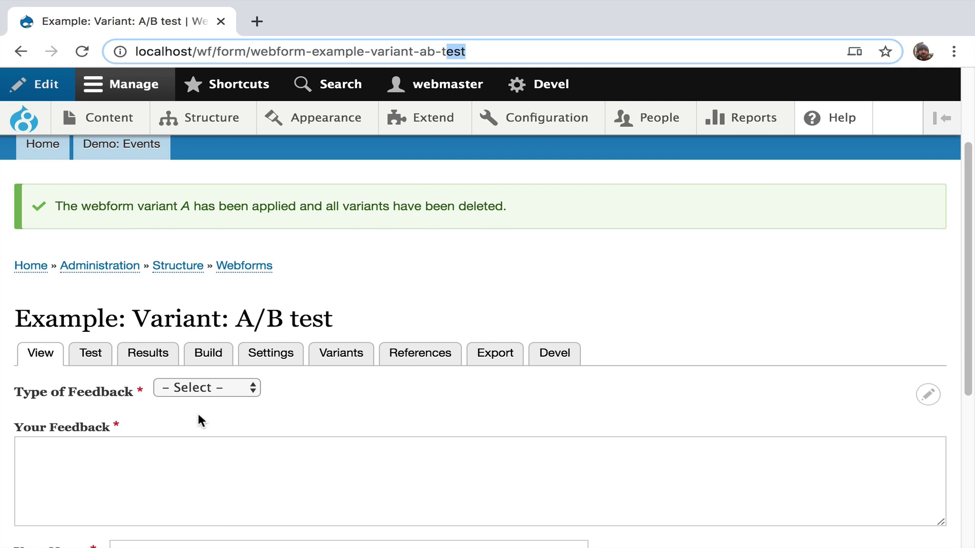
pyautogui.click(347, 355)
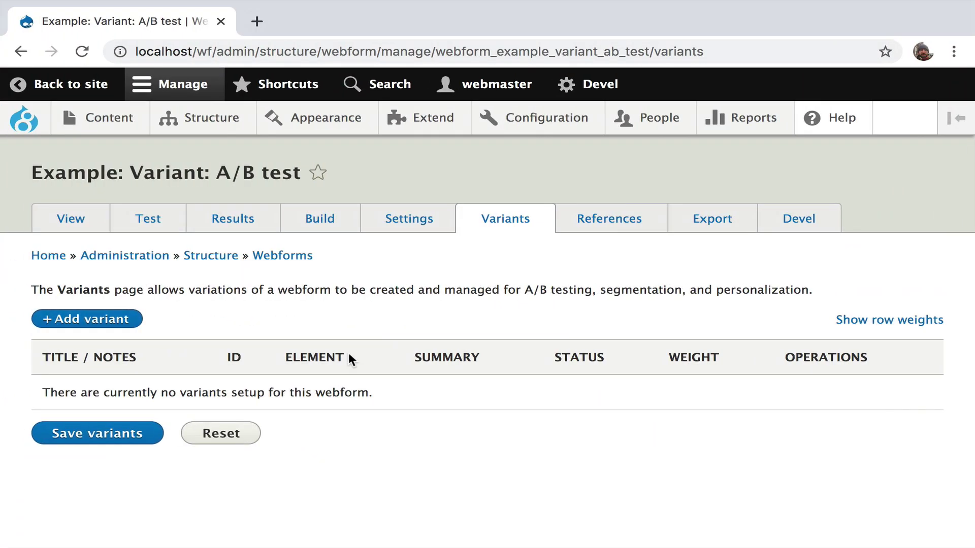
# Open the elements of the 'Example: Variant: Segments' webform from the list of webforms.
pyautogui.click(306, 262)
pyautogui.scroll(-2, 390, 304)
pyautogui.scroll(-15, 390, 304)
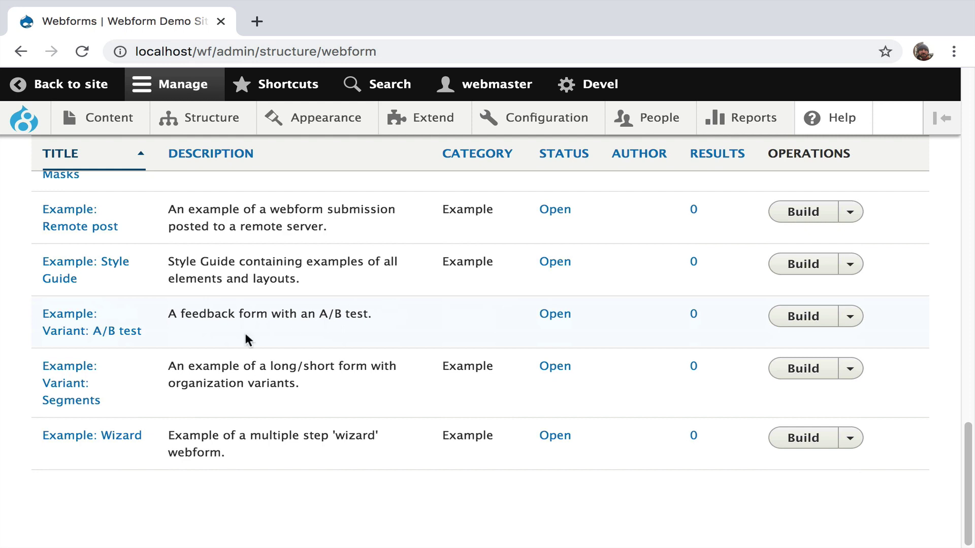
pyautogui.click(804, 370)
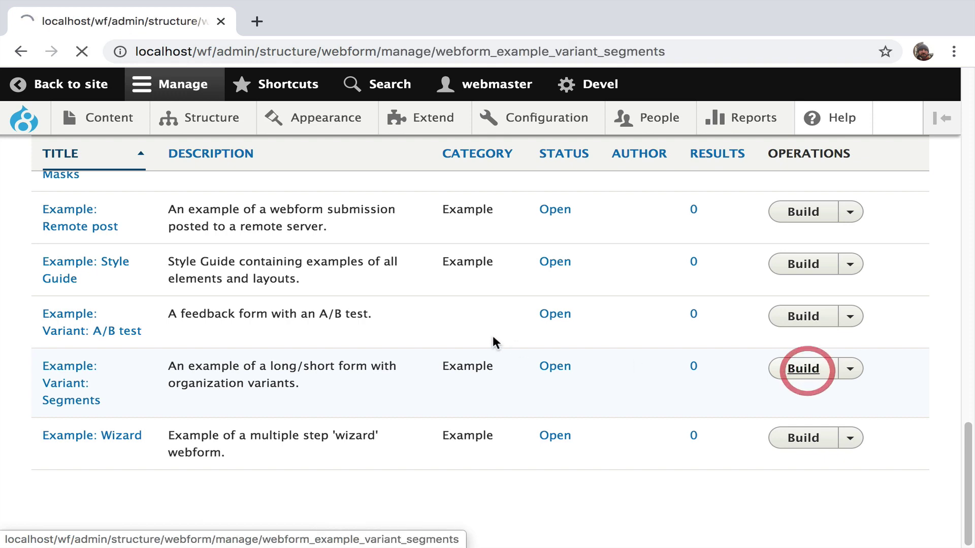
pyautogui.scroll(-2, 272, 335)
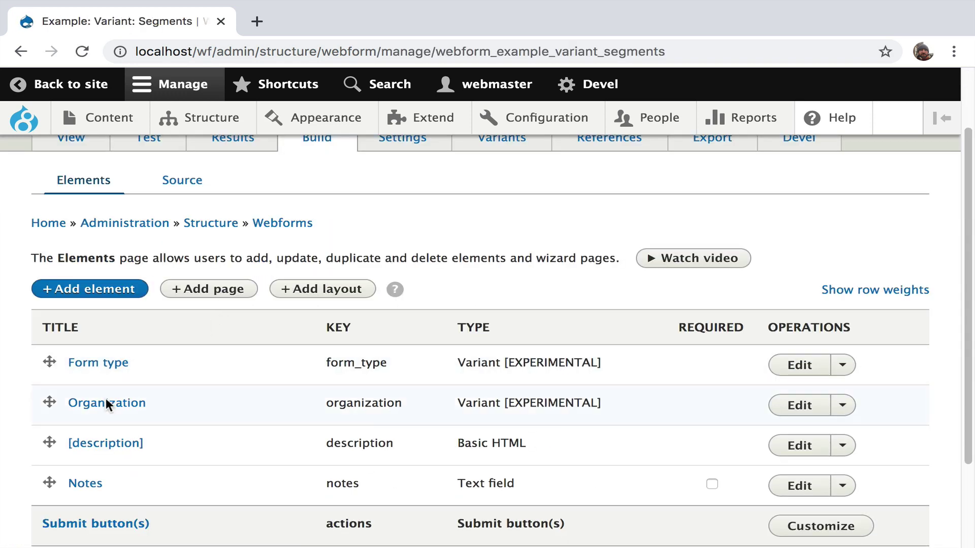
# Look at the Segments example form without any variant and examine the webform's list of variants.
pyautogui.click(91, 147)
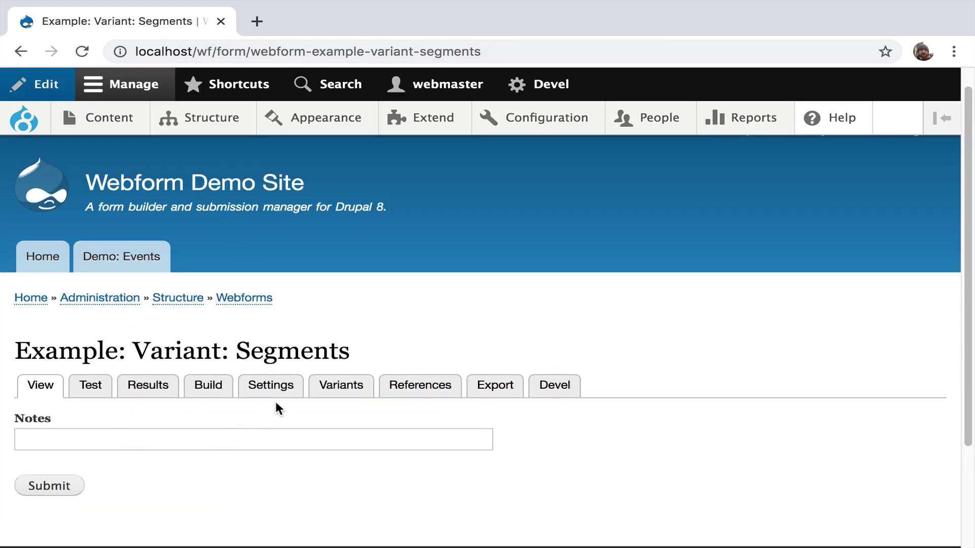
pyautogui.click(335, 393)
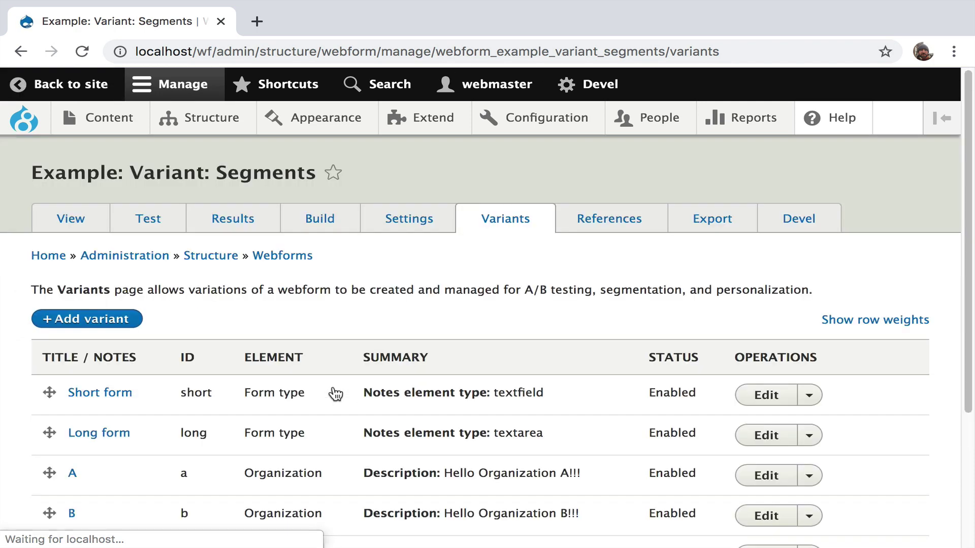
pyautogui.scroll(-2, 307, 359)
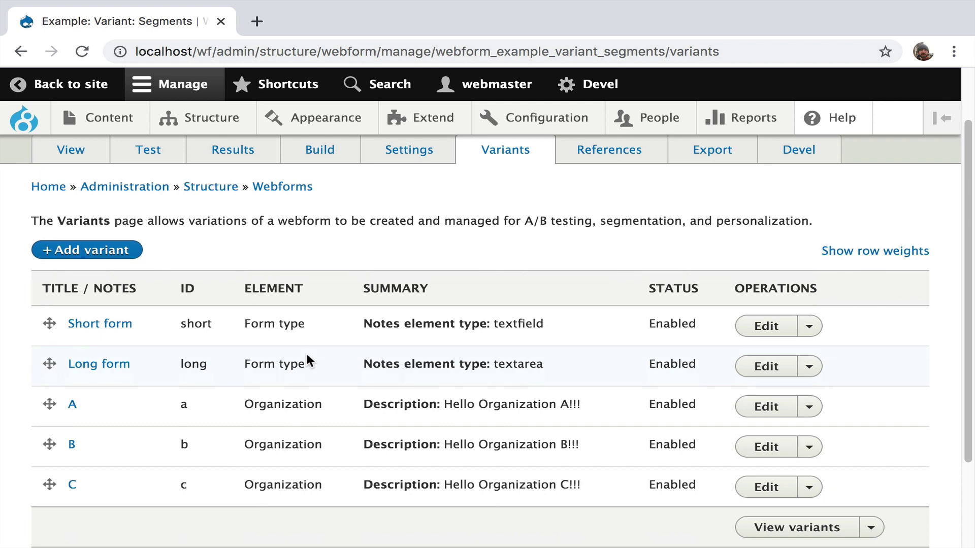
pyautogui.scroll(-1, 660, 340)
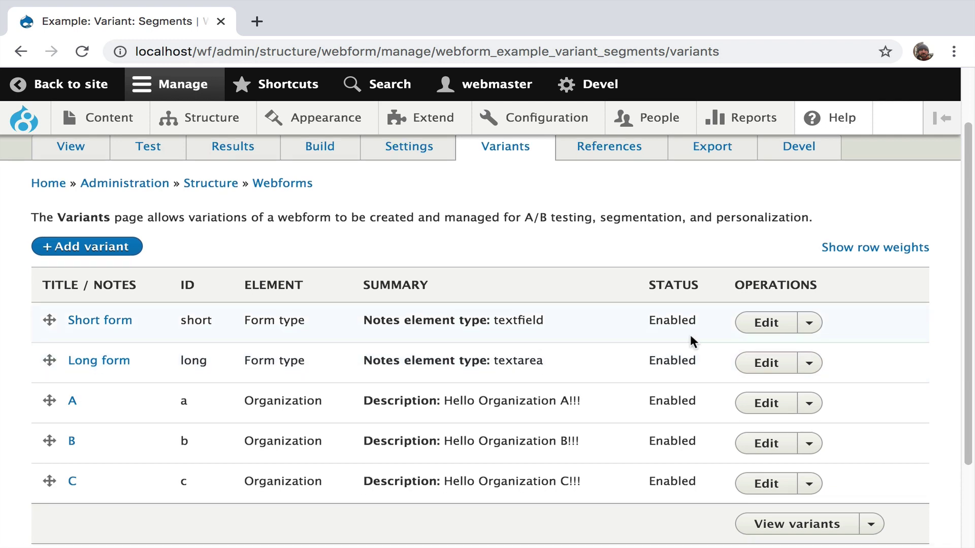
# View the Segments example form with the Long form variant and return to the list of variants.
pyautogui.click(808, 363)
pyautogui.click(767, 406)
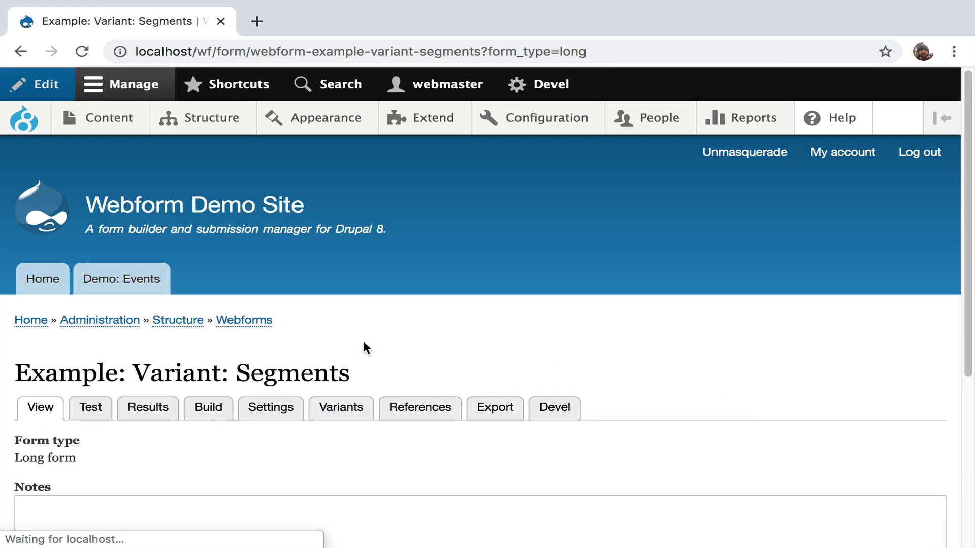
pyautogui.scroll(-3, 330, 350)
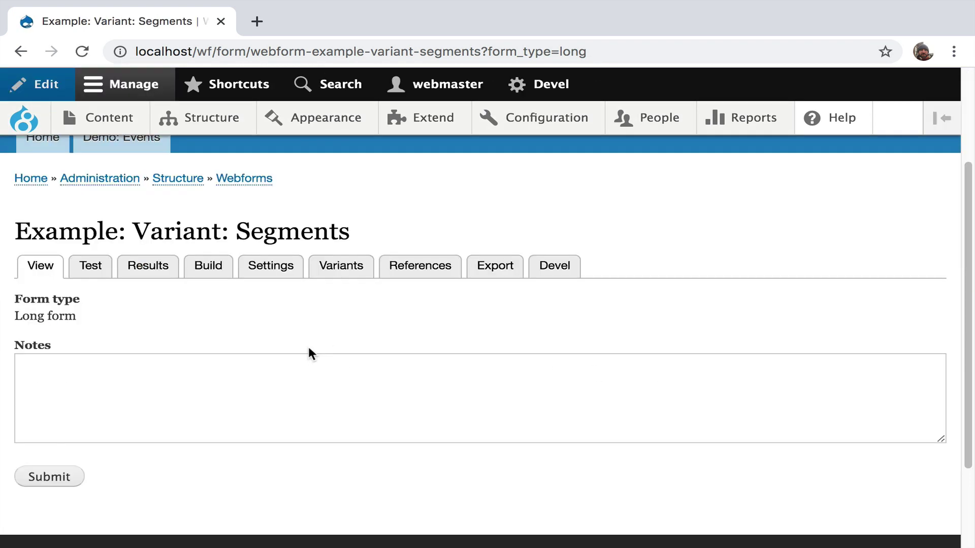
pyautogui.click(21, 53)
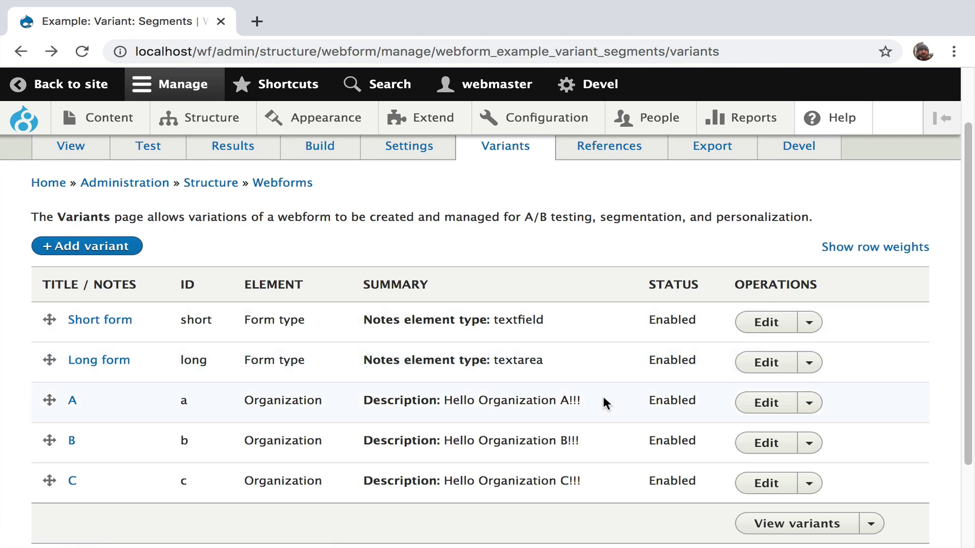
# View the Segments example form with Organization variant A, check its description text, and return to the list of variants.
pyautogui.click(809, 403)
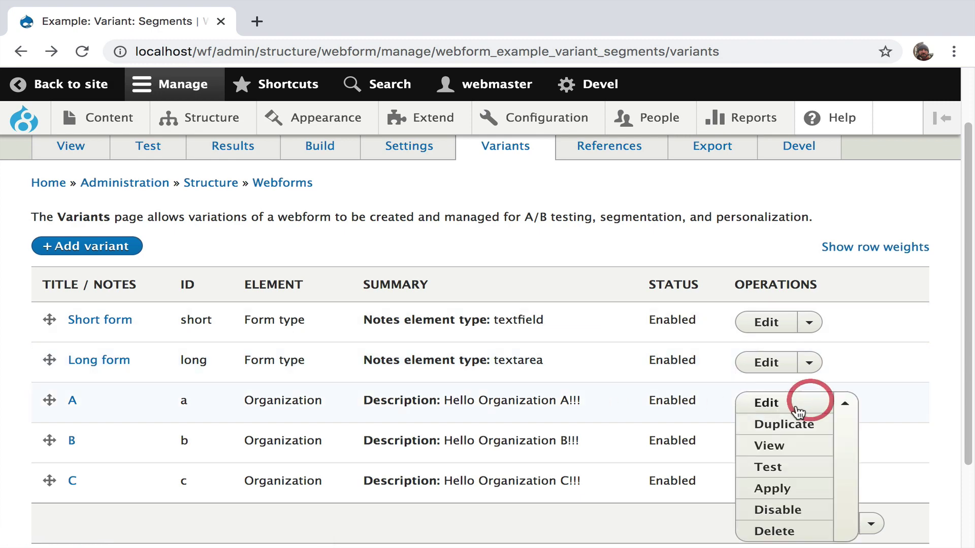
pyautogui.click(772, 446)
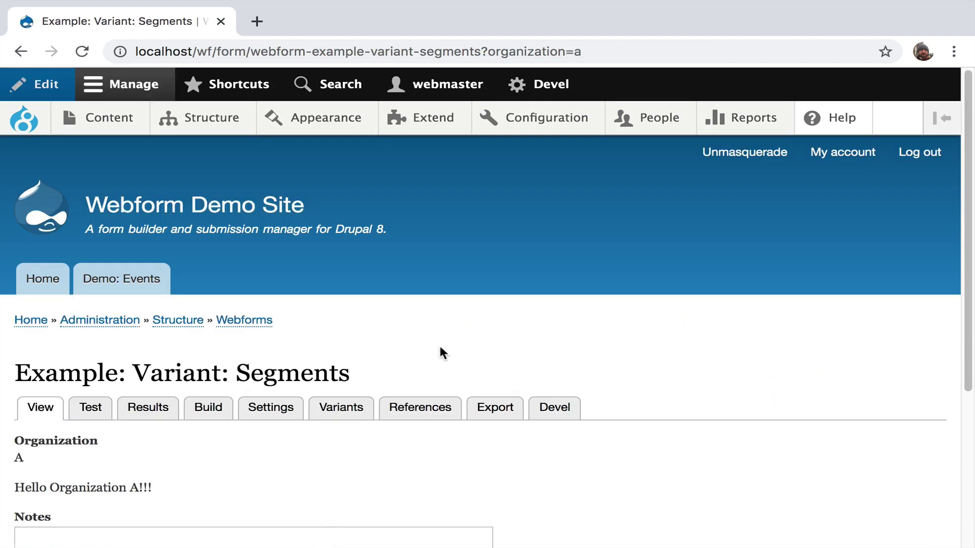
pyautogui.moveTo(159, 491); pyautogui.dragTo(38, 475)
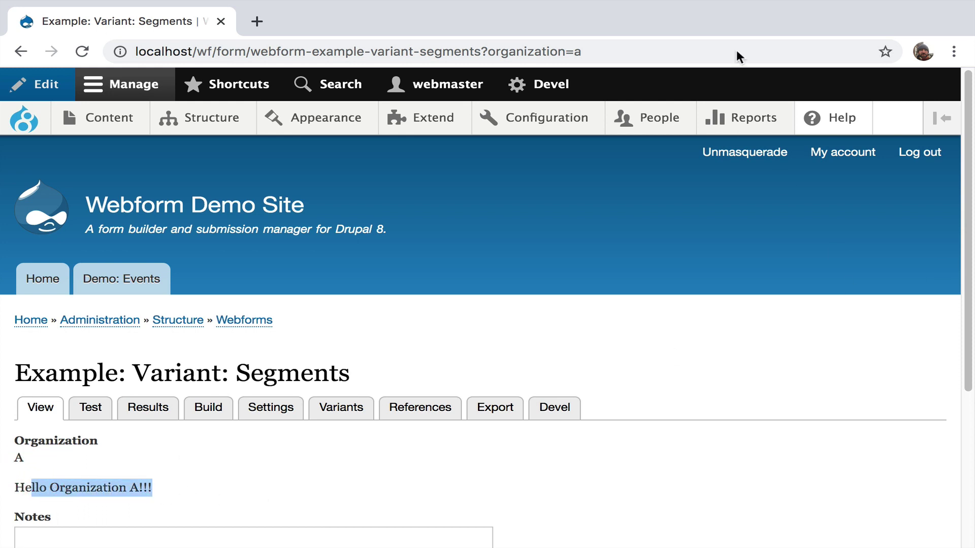
pyautogui.click(20, 52)
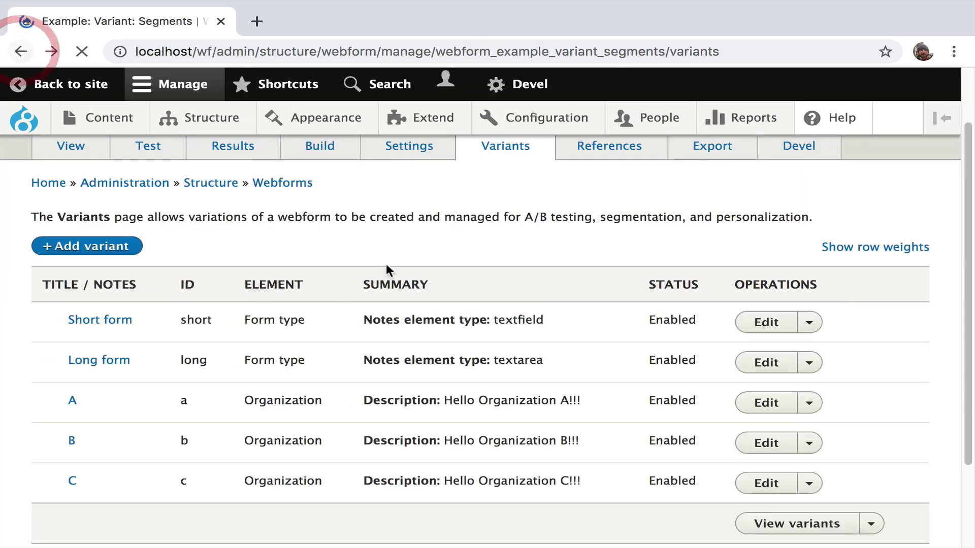
# View the Segments example form with combined variants, selecting Long form as the form type and A as the organization.
pyautogui.scroll(-2, 554, 312)
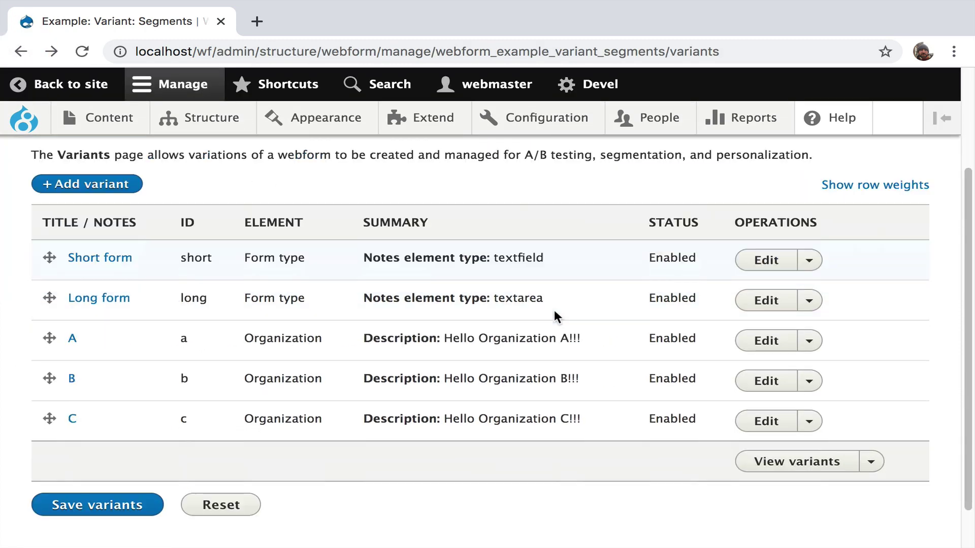
pyautogui.click(815, 471)
pyautogui.click(243, 264)
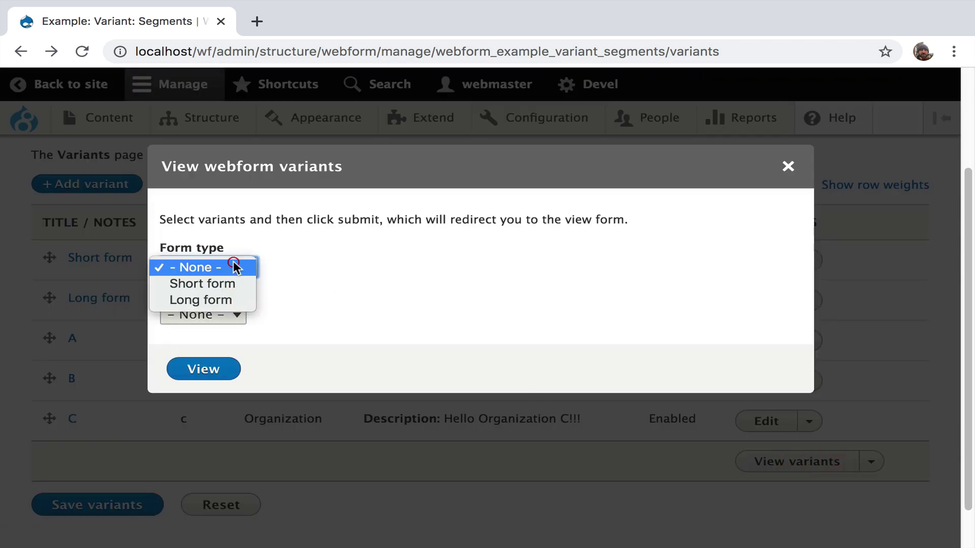
pyautogui.click(222, 300)
pyautogui.click(208, 315)
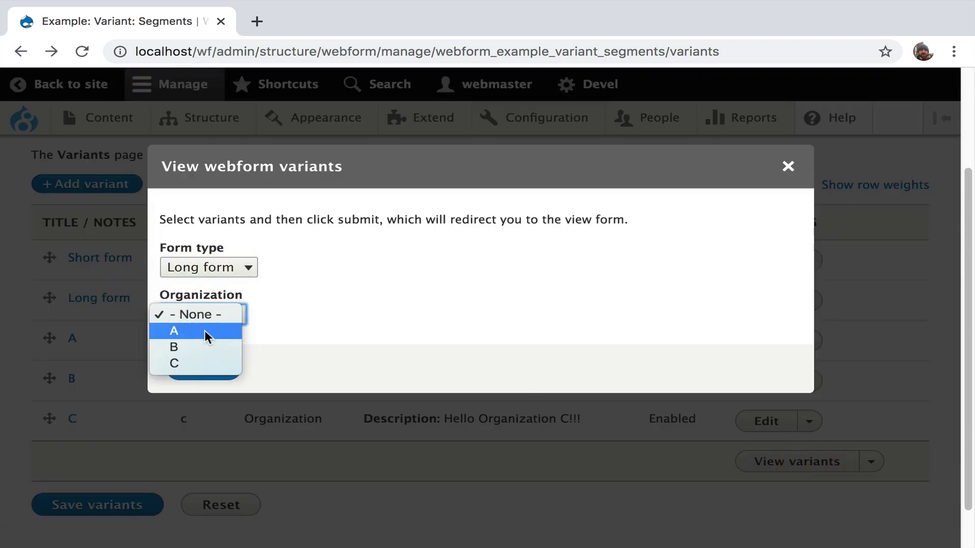
pyautogui.click(205, 331)
pyautogui.click(206, 371)
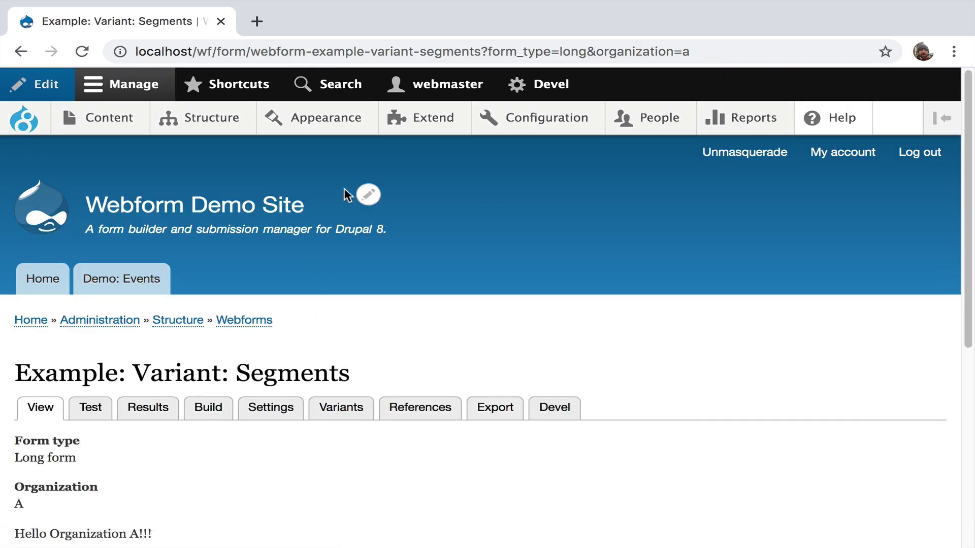
# Examine the combined form's organization description, its Notes field, and the form_type and organization parameters in the URL.
pyautogui.scroll(-2, 350, 330)
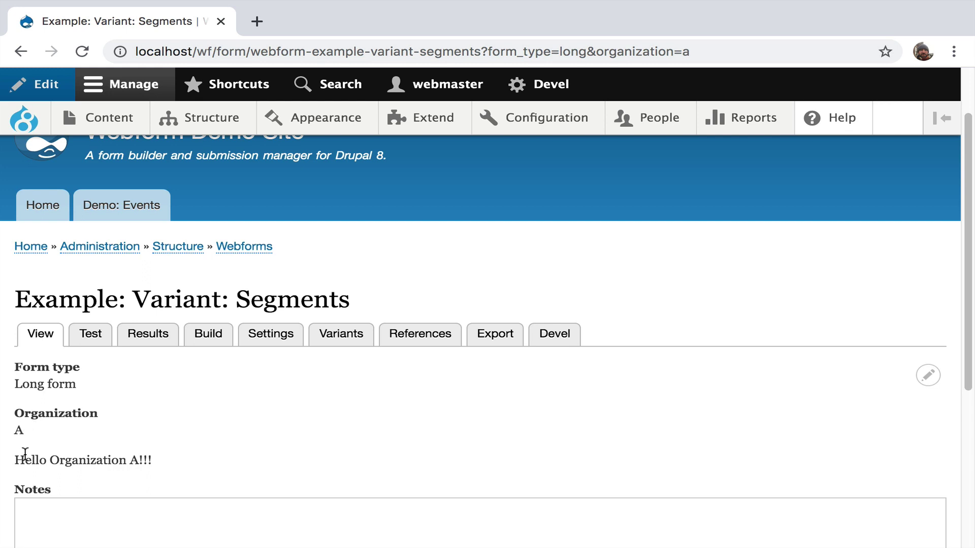
pyautogui.moveTo(25, 460); pyautogui.dragTo(193, 457)
pyautogui.scroll(-5, 193, 456)
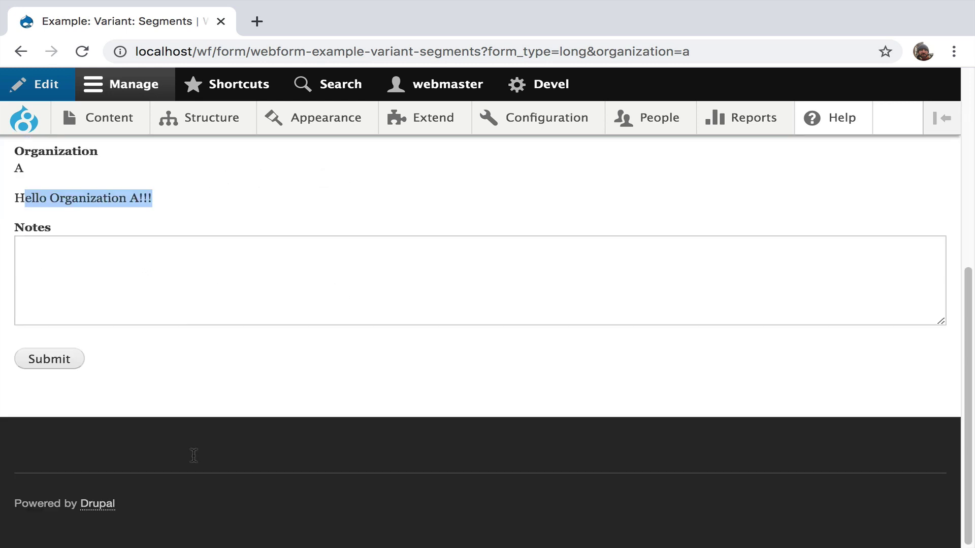
pyautogui.click(210, 282)
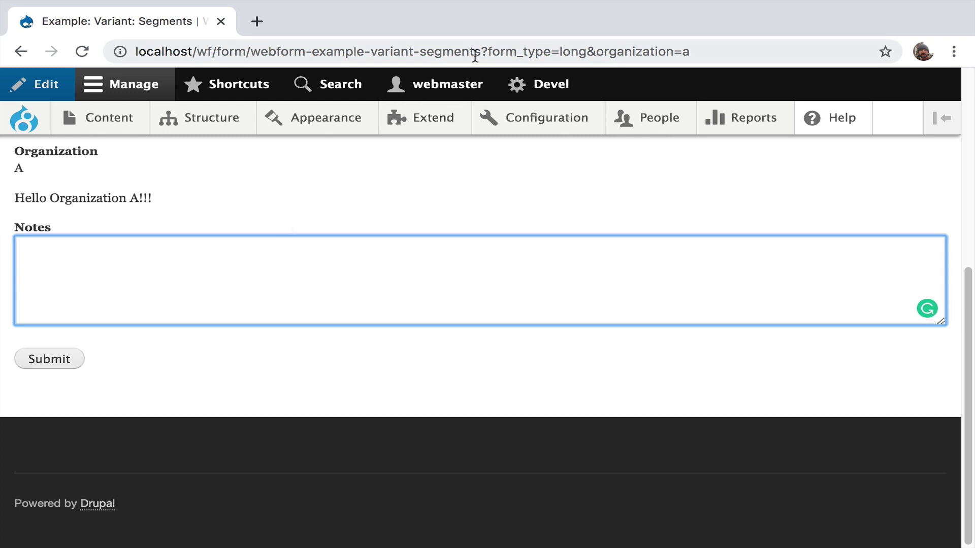
pyautogui.moveTo(481, 51); pyautogui.dragTo(727, 47)
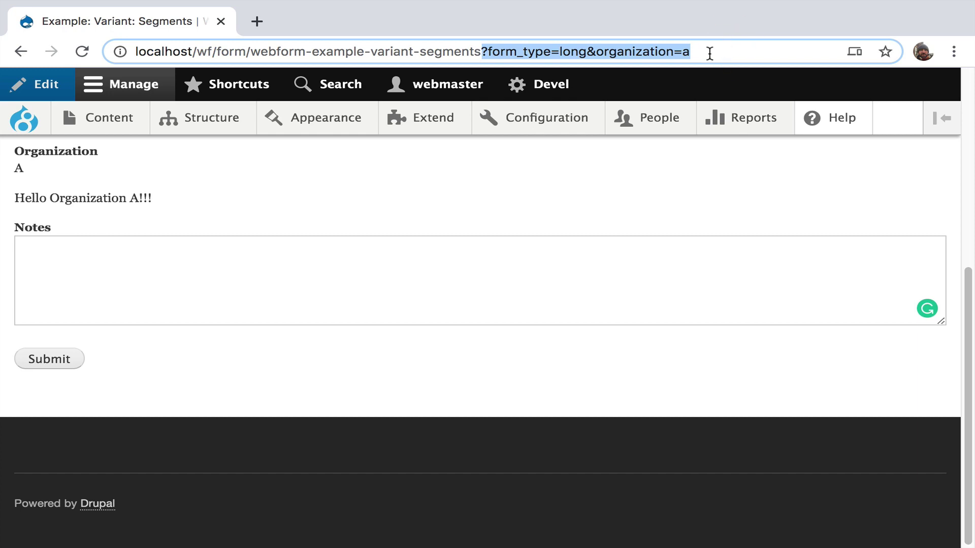
# Open the references overview of the Example: Variant: Segments webform.
pyautogui.scroll(1, 469, 301)
pyautogui.scroll(2, 469, 301)
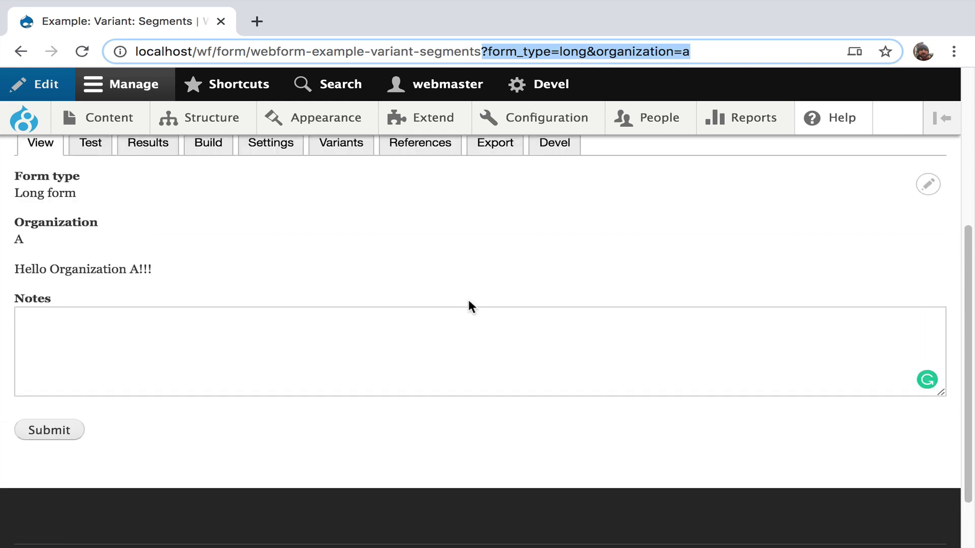
pyautogui.scroll(3, 464, 304)
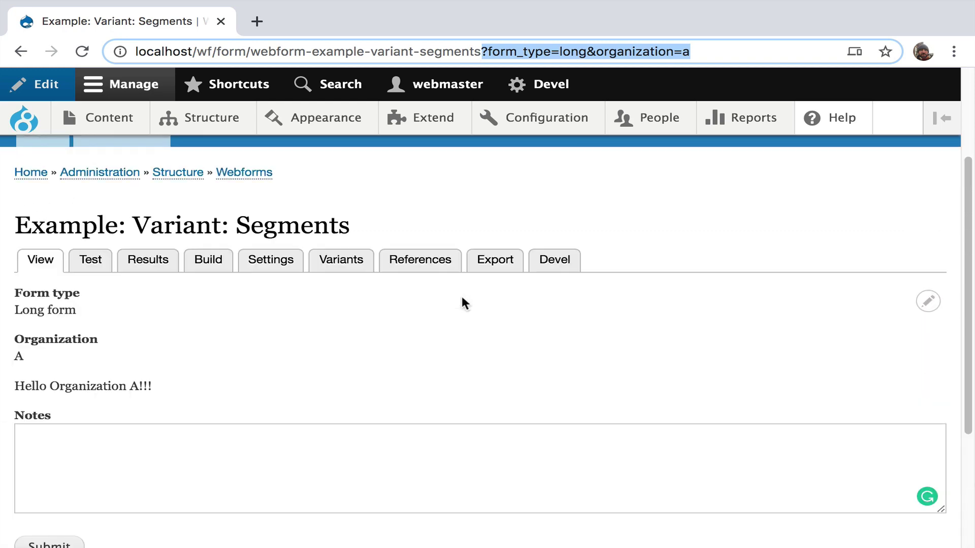
pyautogui.click(428, 265)
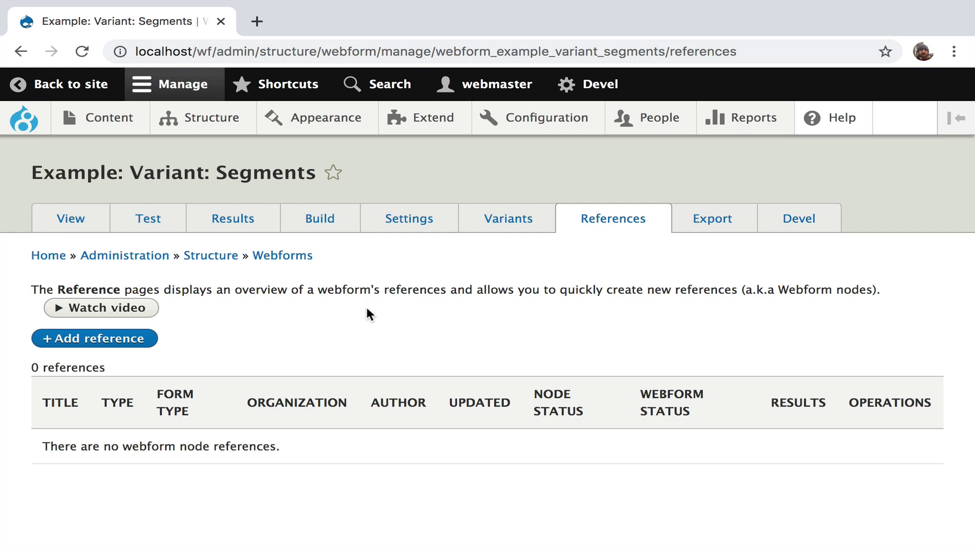
# Add a reference with content type Webform, form type Long form and organization B, and proceed to creating its content.
pyautogui.click(87, 344)
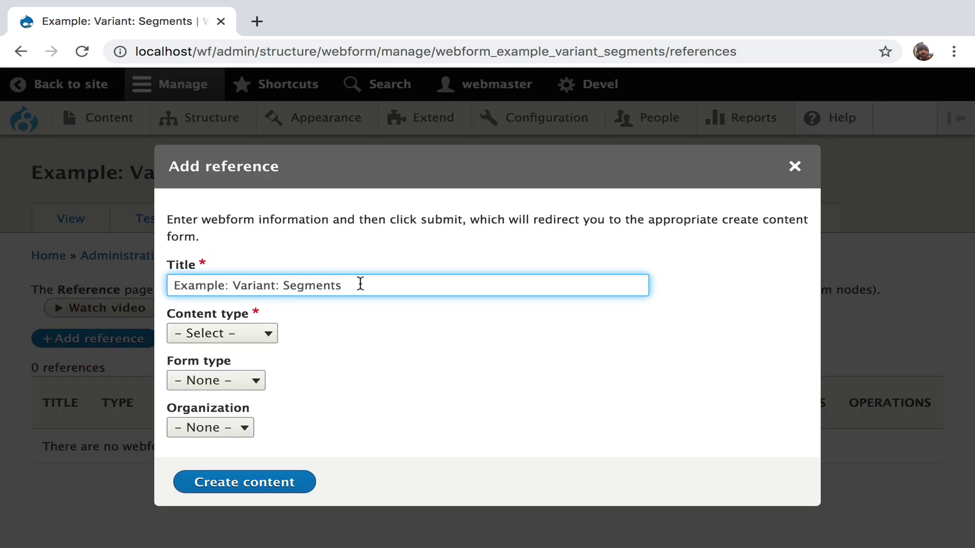
pyautogui.click(270, 333)
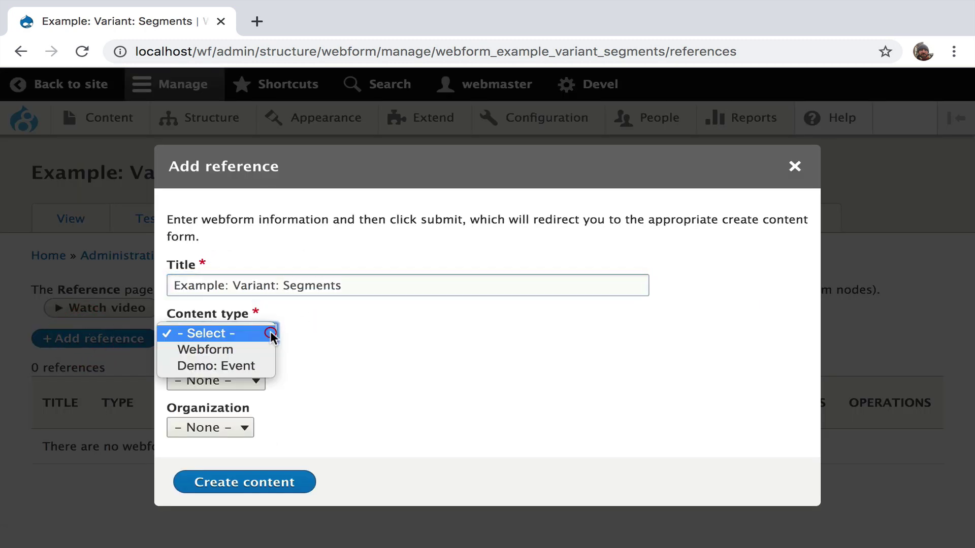
pyautogui.click(235, 350)
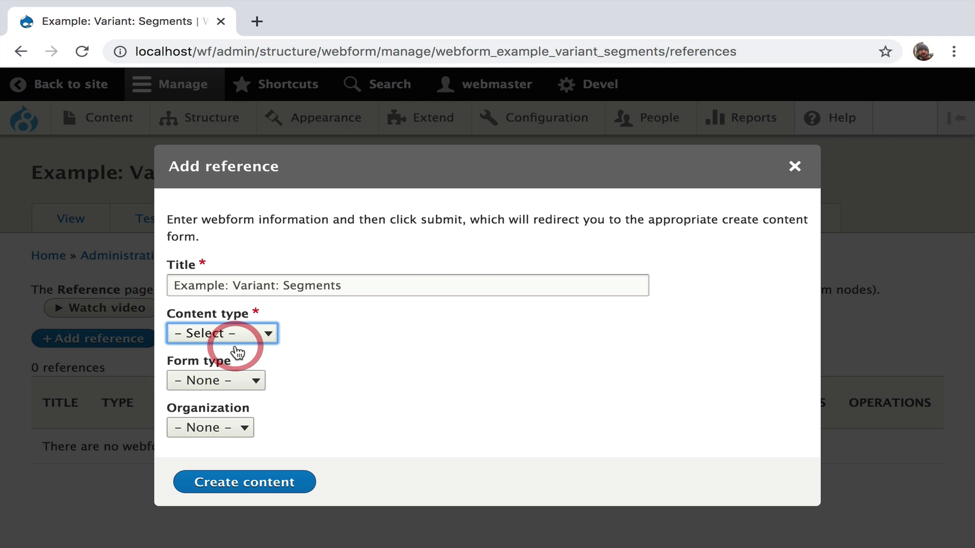
pyautogui.click(234, 382)
pyautogui.click(229, 414)
pyautogui.click(232, 429)
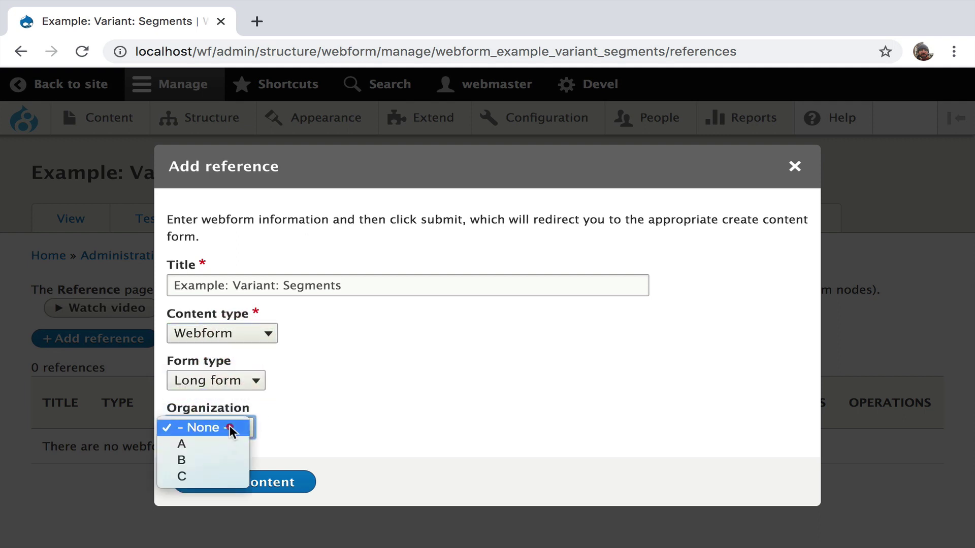
pyautogui.click(218, 464)
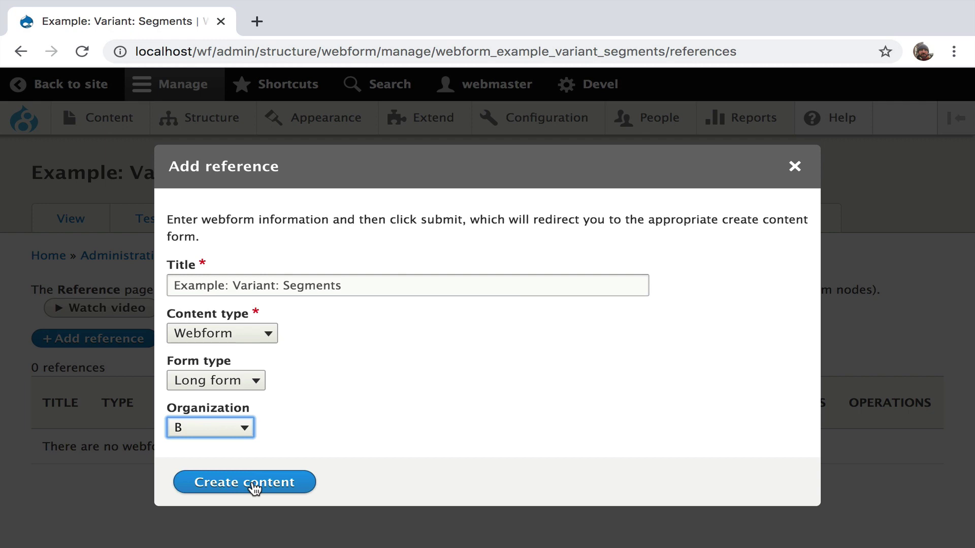
pyautogui.click(254, 485)
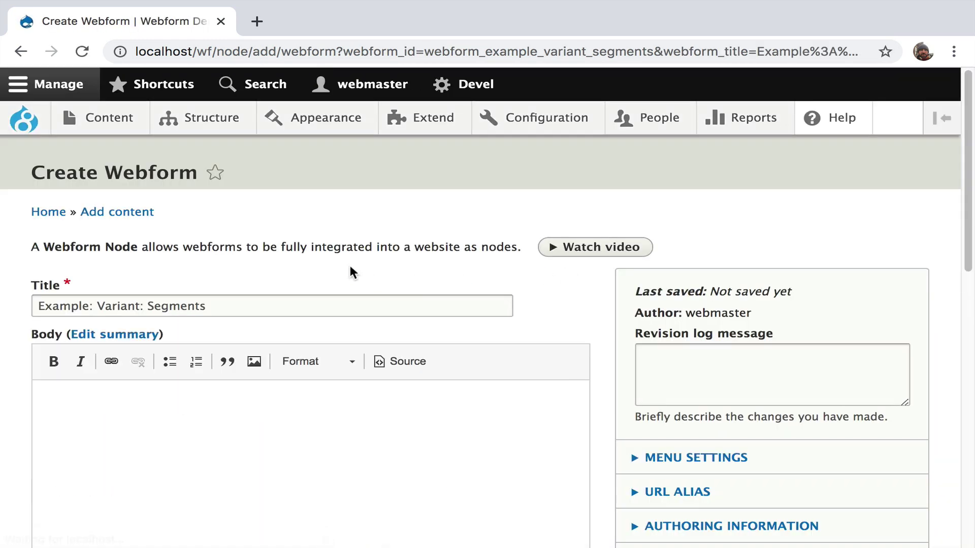
# Check the form_type and organization values in the default submission data and save the new webform node as published.
pyautogui.scroll(-5, 222, 239)
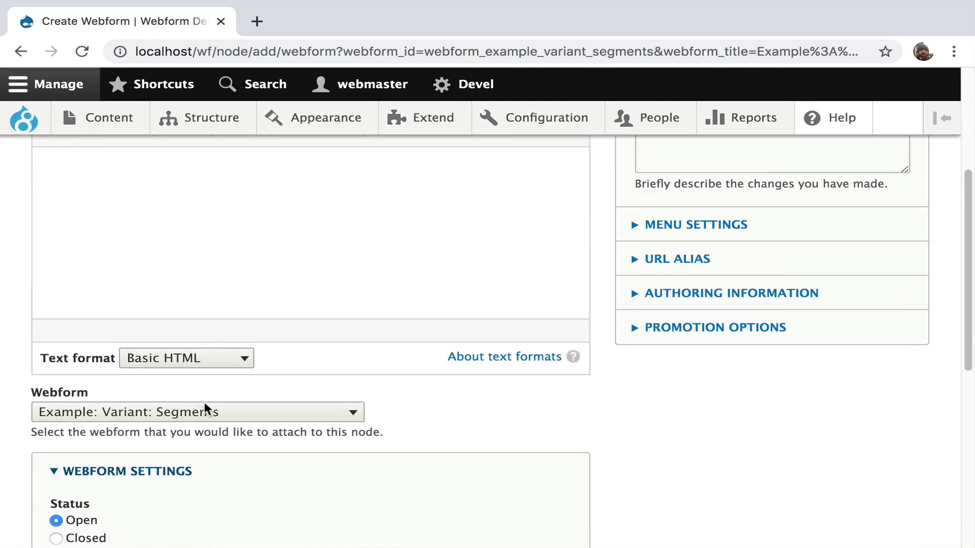
pyautogui.scroll(-3, 210, 414)
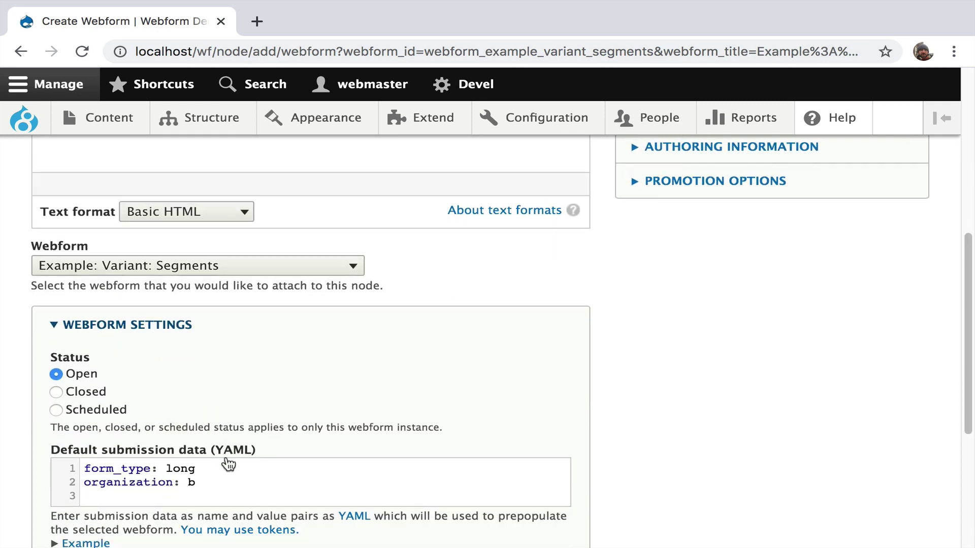
pyautogui.moveTo(218, 480); pyautogui.dragTo(48, 462)
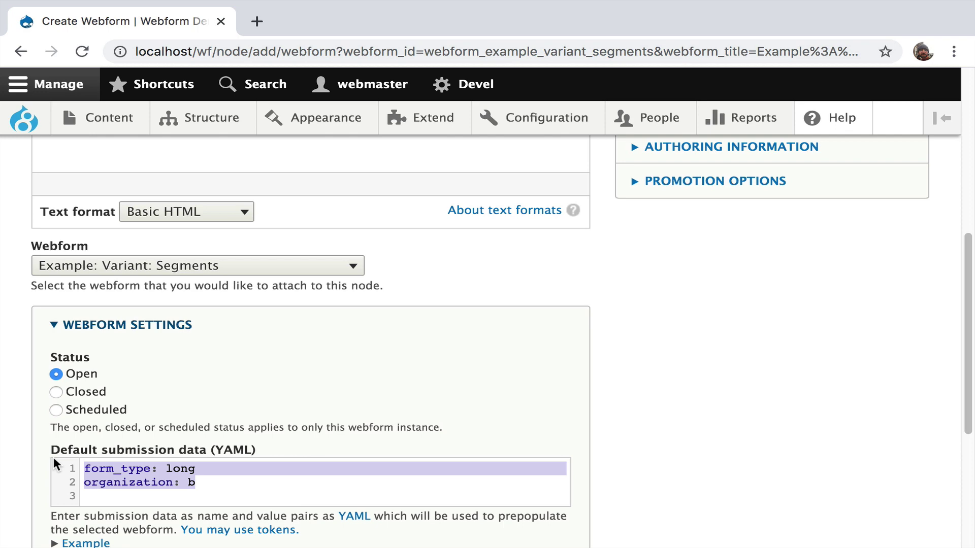
pyautogui.scroll(-5, 419, 374)
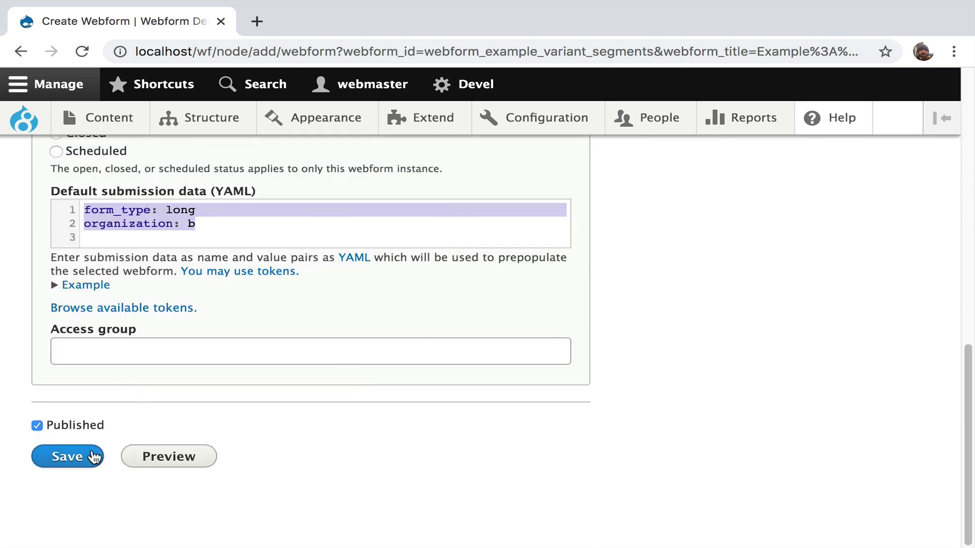
pyautogui.click(94, 457)
# Check the form type and organization text on the saved node, and return to the Segments webform's references list and refresh it.
pyautogui.scroll(-4, 228, 379)
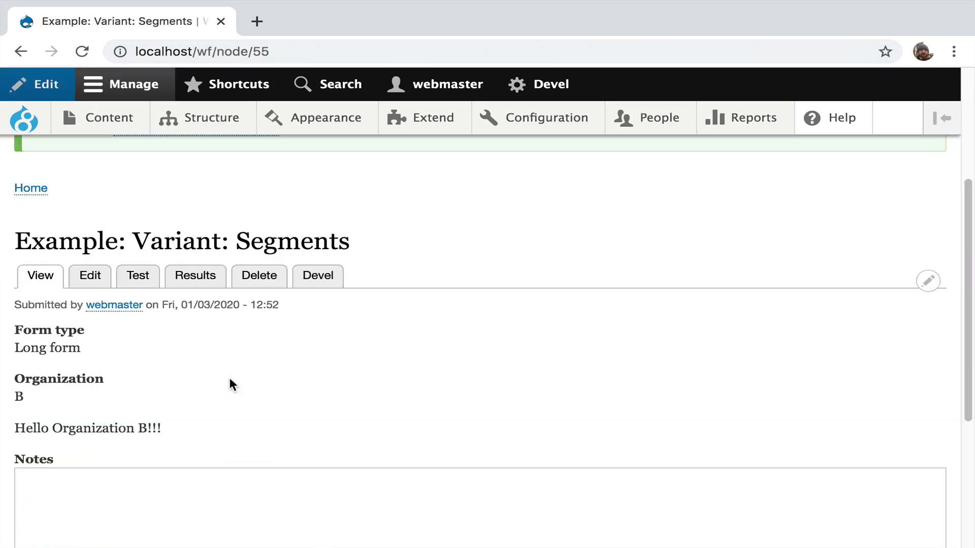
pyautogui.moveTo(31, 331); pyautogui.dragTo(150, 432)
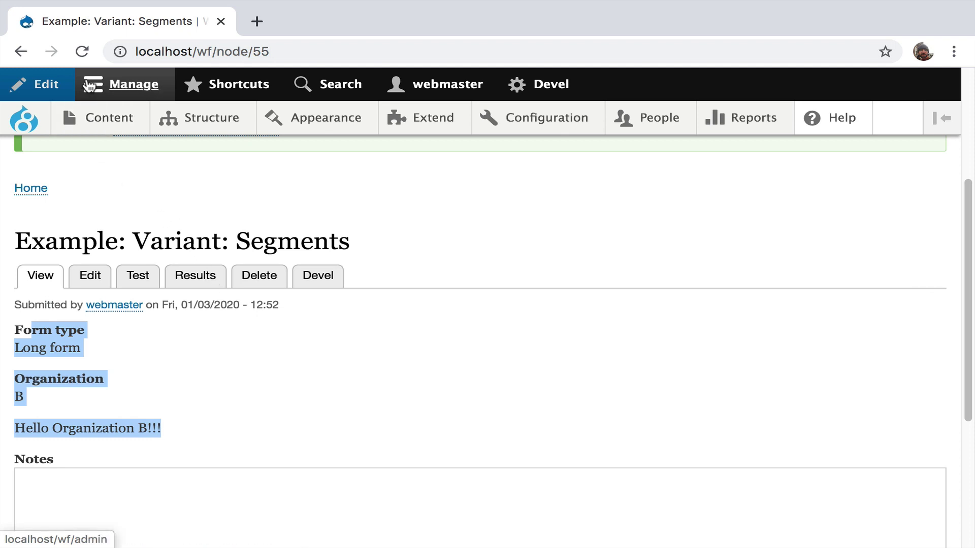
pyautogui.click(13, 52)
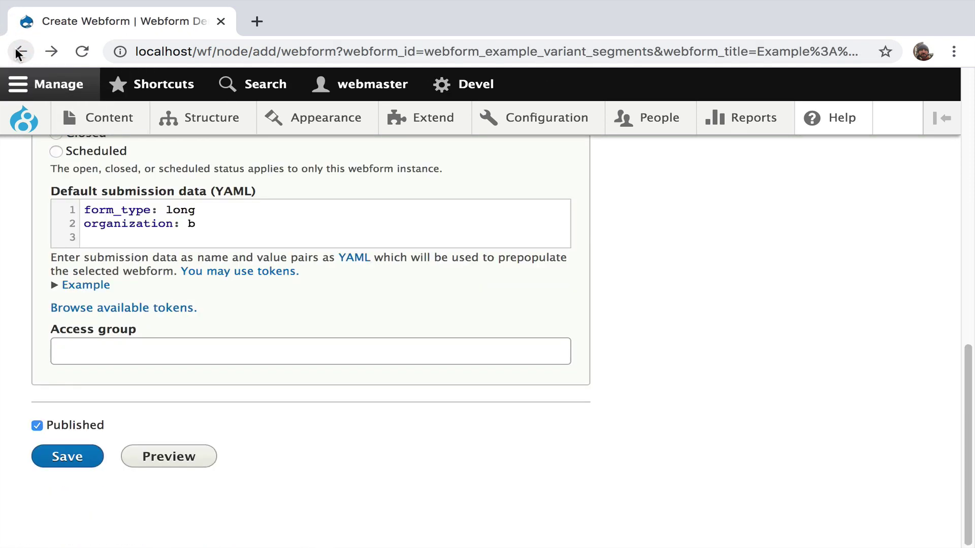
pyautogui.click(18, 52)
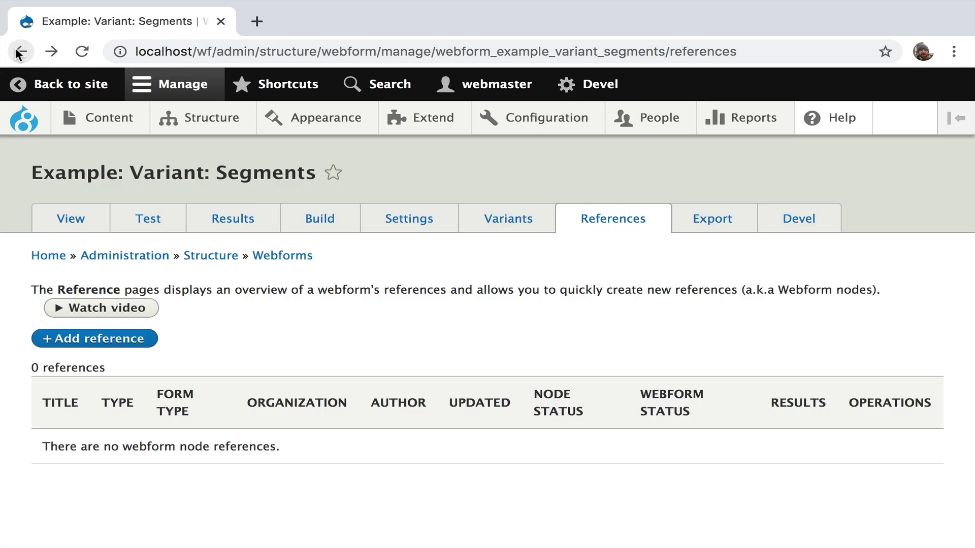
pyautogui.click(89, 58)
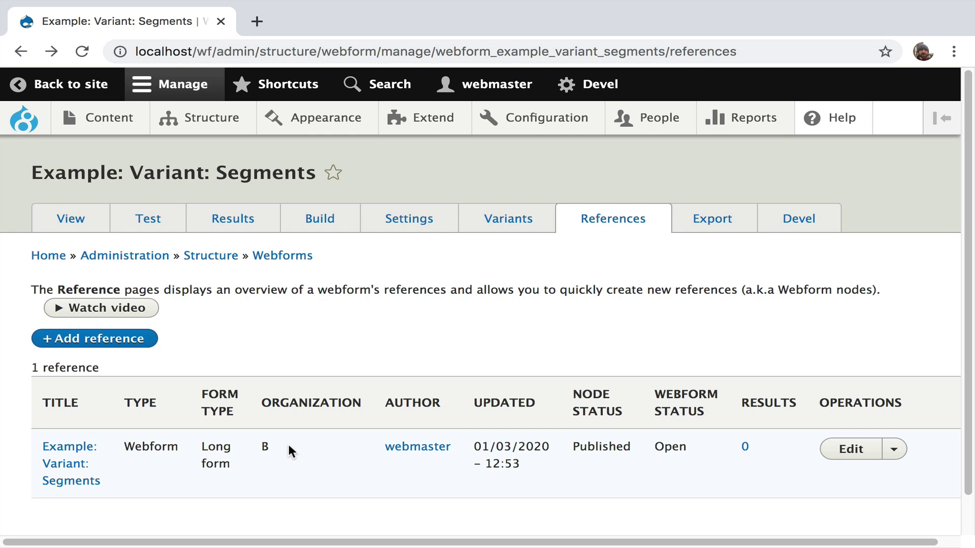
pyautogui.click(343, 367)
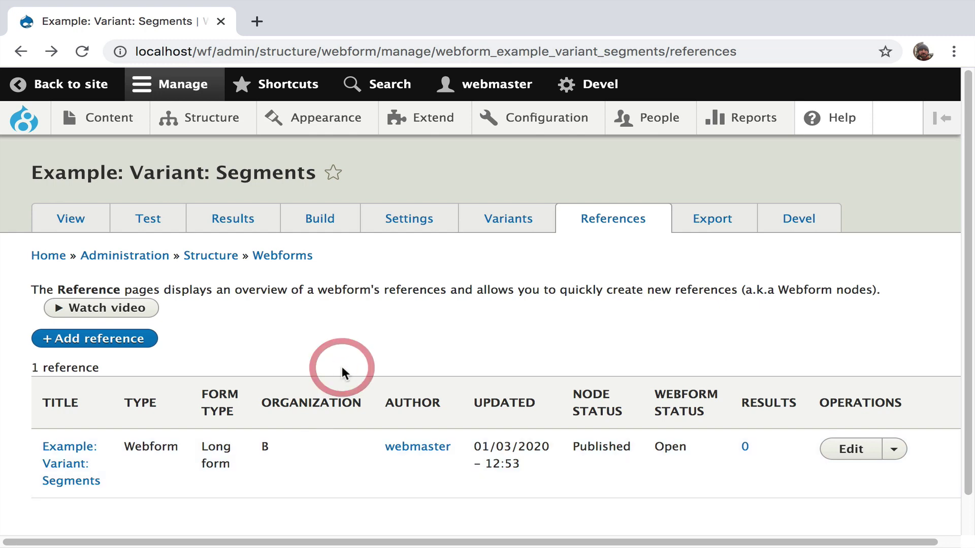